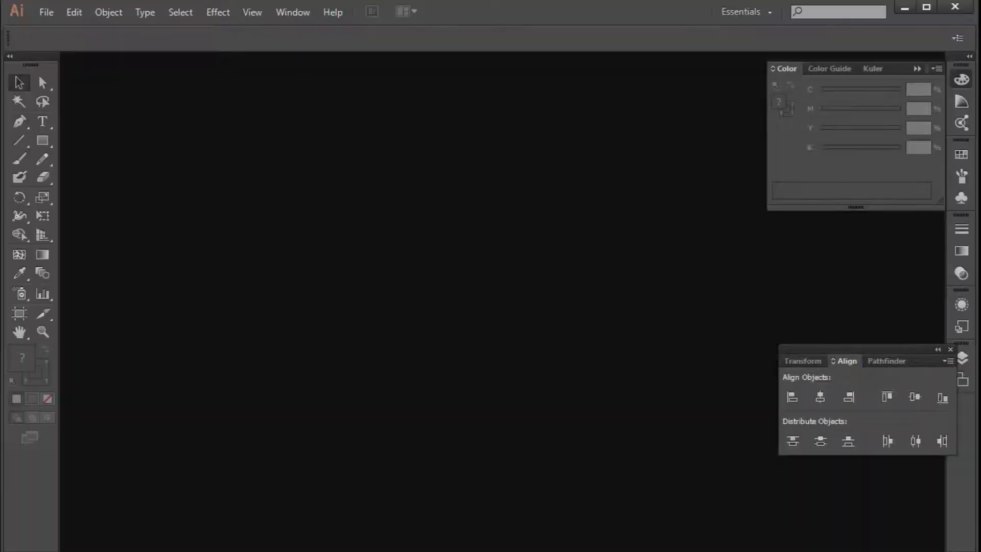
Create a new A4 document (8.27 × 11.69 in) and zoom in on the blank page
{"action": "left_click", "coordinate": [38, 12]}
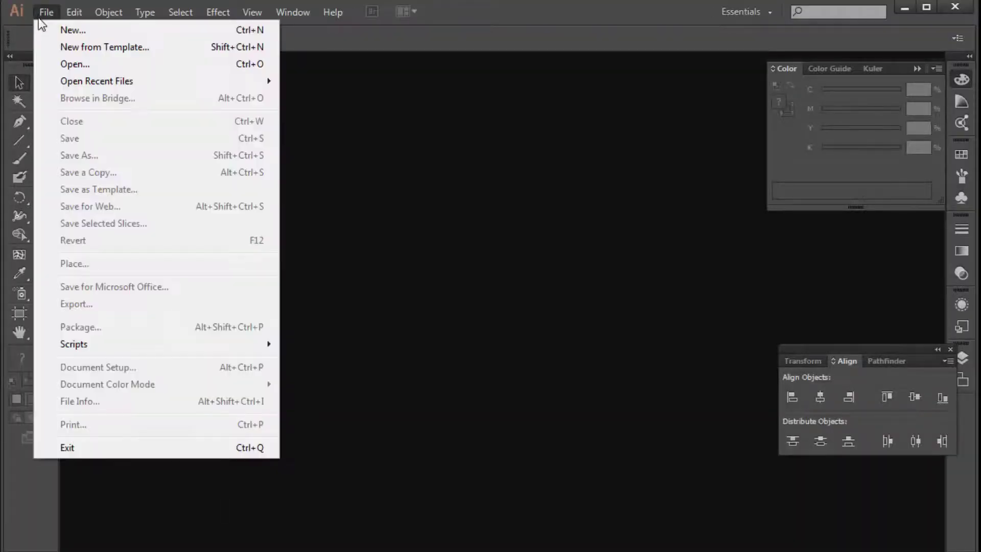
{"action": "left_click", "coordinate": [63, 32]}
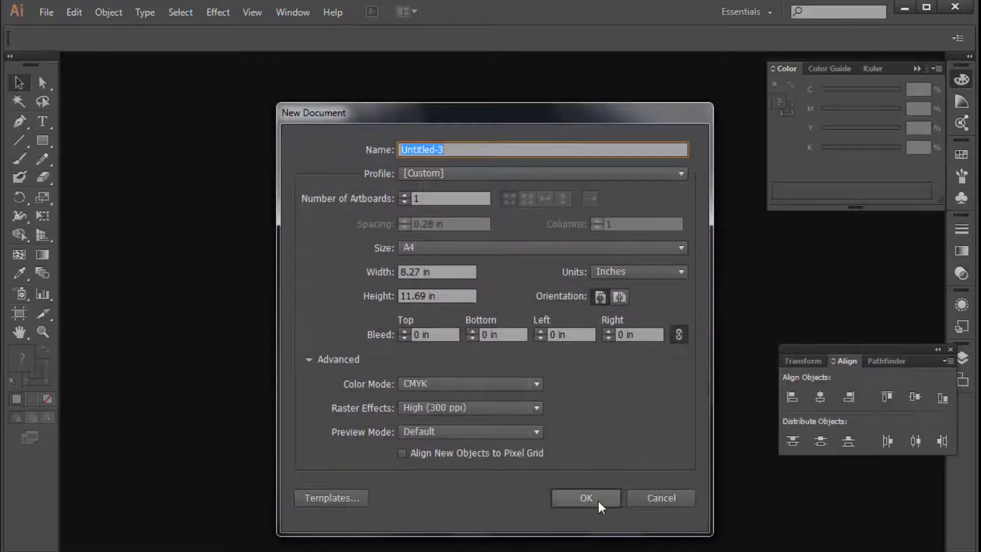
{"action": "left_click", "coordinate": [596, 498]}
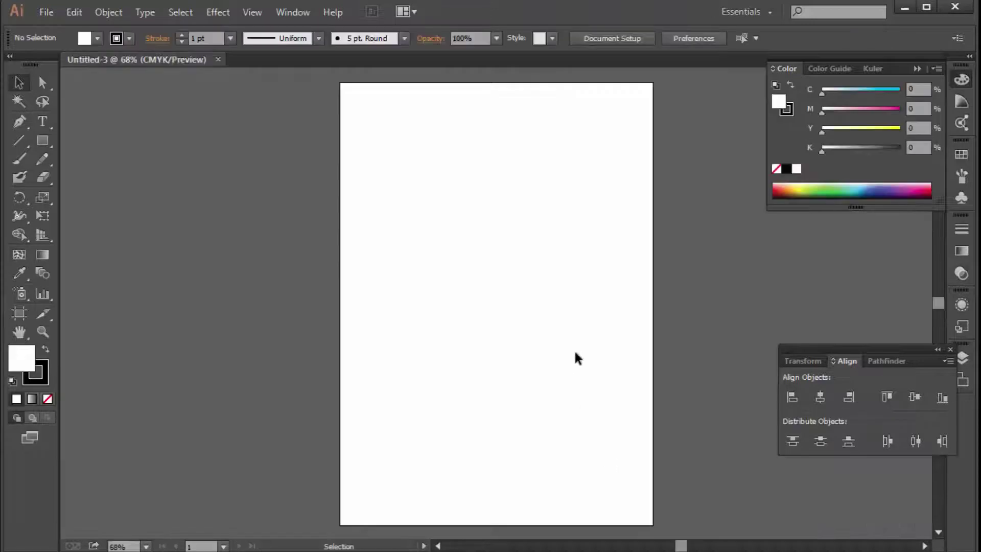
{"action": "left_click", "coordinate": [499, 263]}
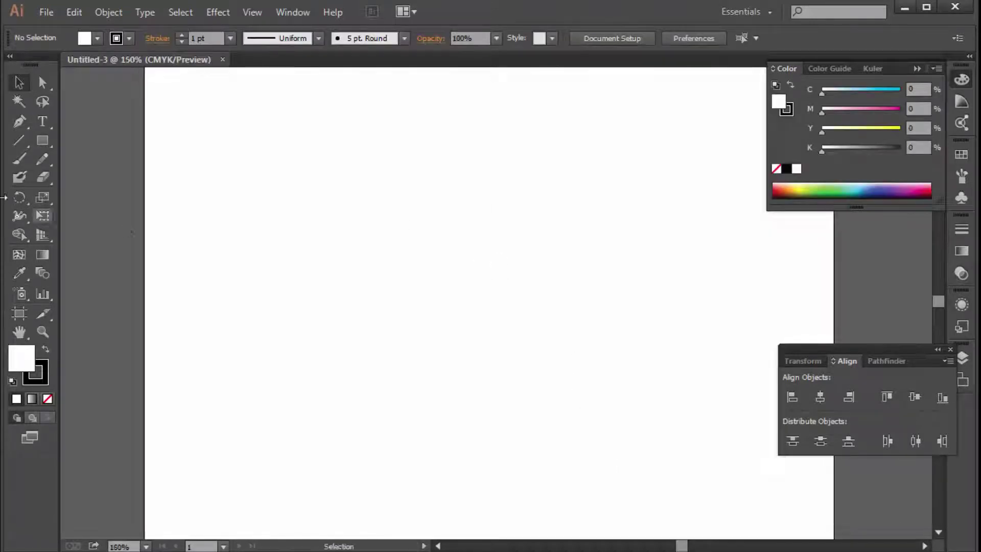
{"action": "left_click", "coordinate": [46, 142]}
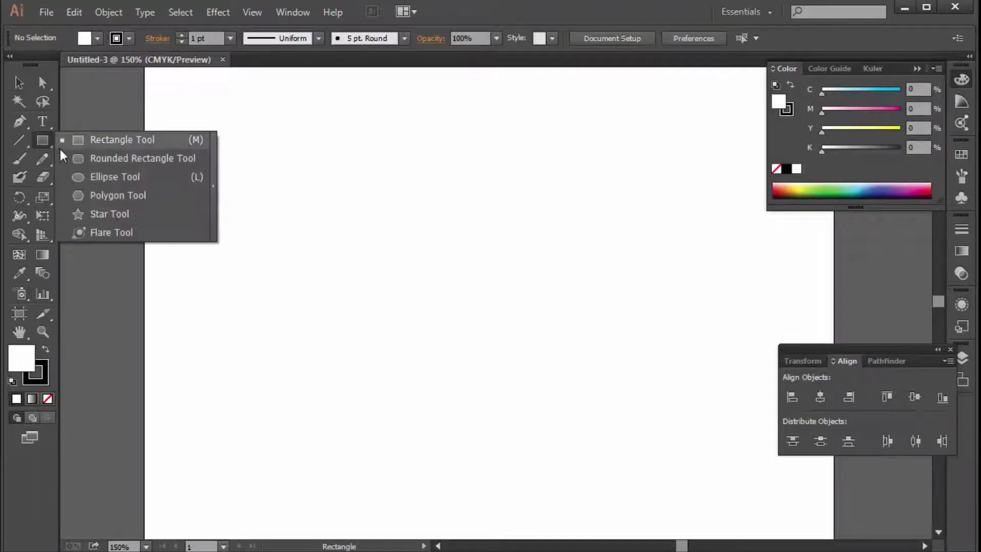
Draw a tall narrow rectangle and lower its top-left corner about 0.18 in
{"action": "left_click", "coordinate": [84, 145]}
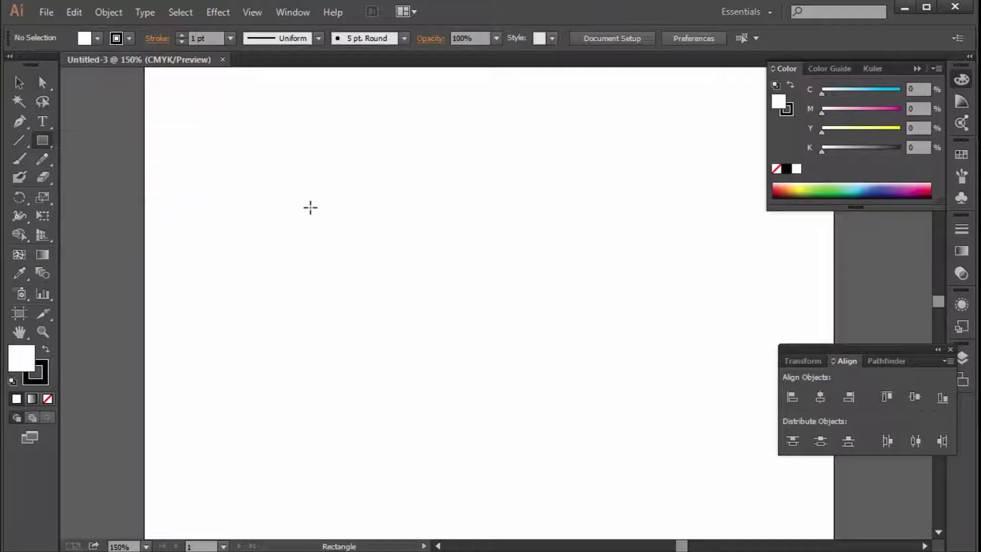
{"action": "mouse_move", "coordinate": [256, 181]}
{"action": "left_mouse_down"}
{"action": "mouse_move", "coordinate": [309, 363]}
{"action": "mouse_move", "coordinate": [304, 325]}
{"action": "mouse_move", "coordinate": [302, 347]}
{"action": "left_mouse_up"}
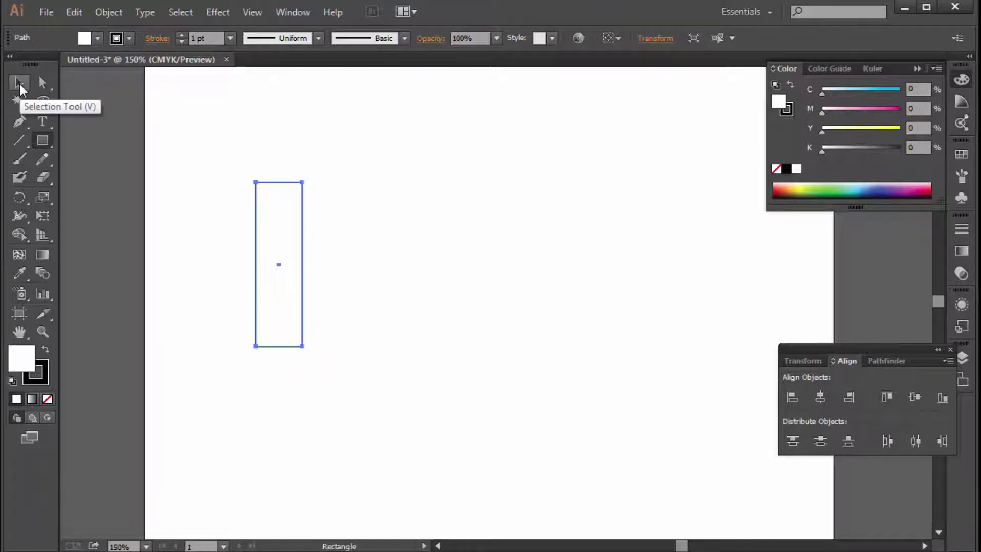
{"action": "left_click", "coordinate": [20, 84]}
{"action": "left_click", "coordinate": [271, 142]}
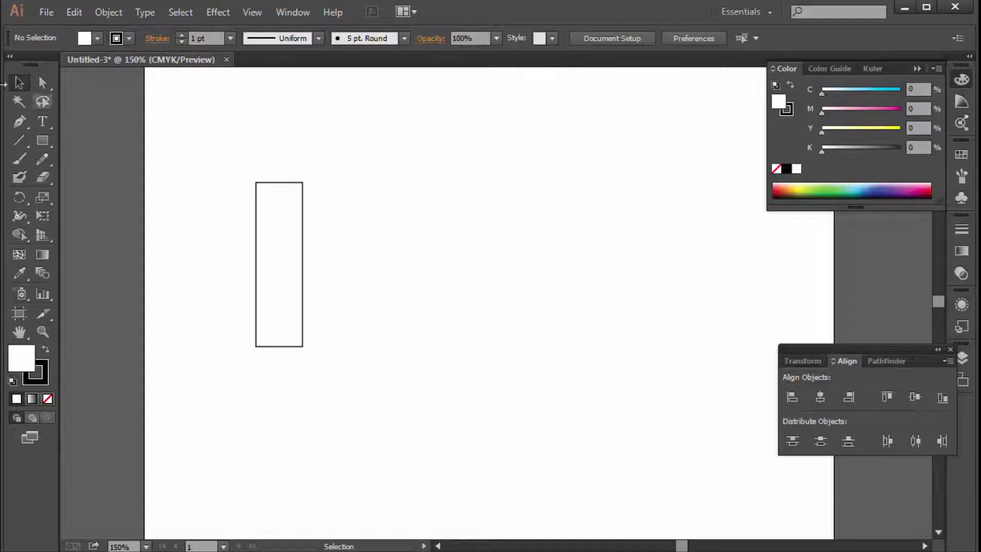
{"action": "left_click", "coordinate": [41, 87]}
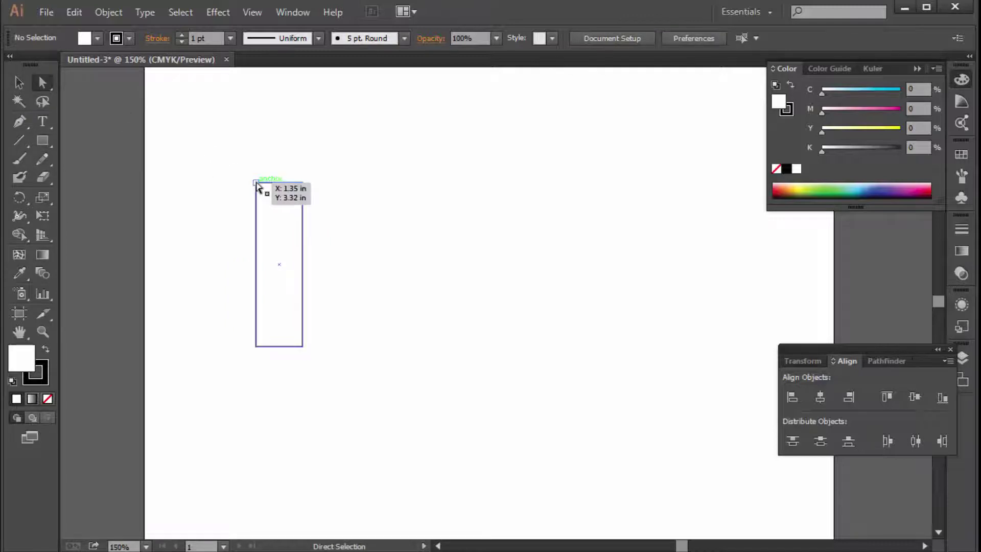
{"action": "left_click_drag", "start_coordinate": [256, 184], "coordinate": [256, 199]}
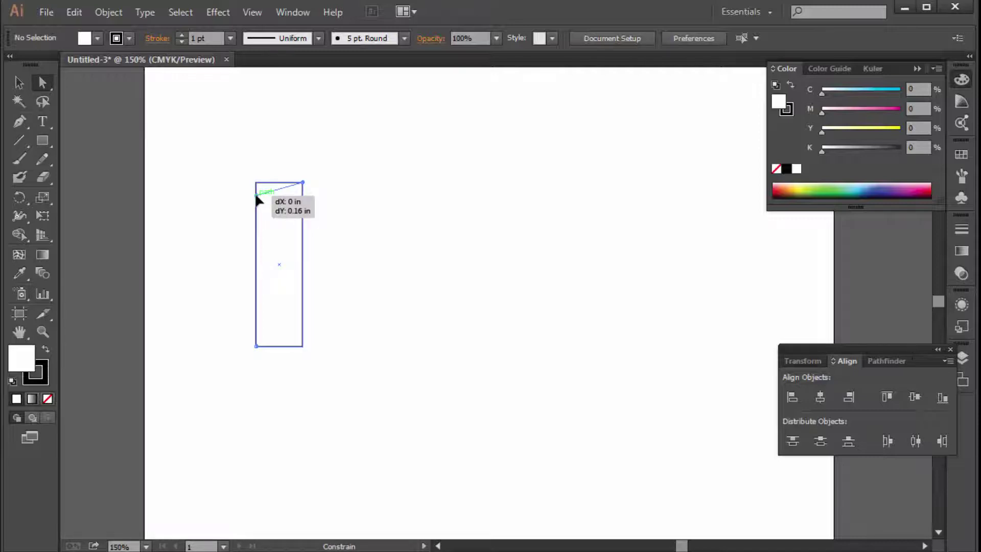
{"action": "left_click_drag", "start_coordinate": [255, 195], "coordinate": [256, 197]}
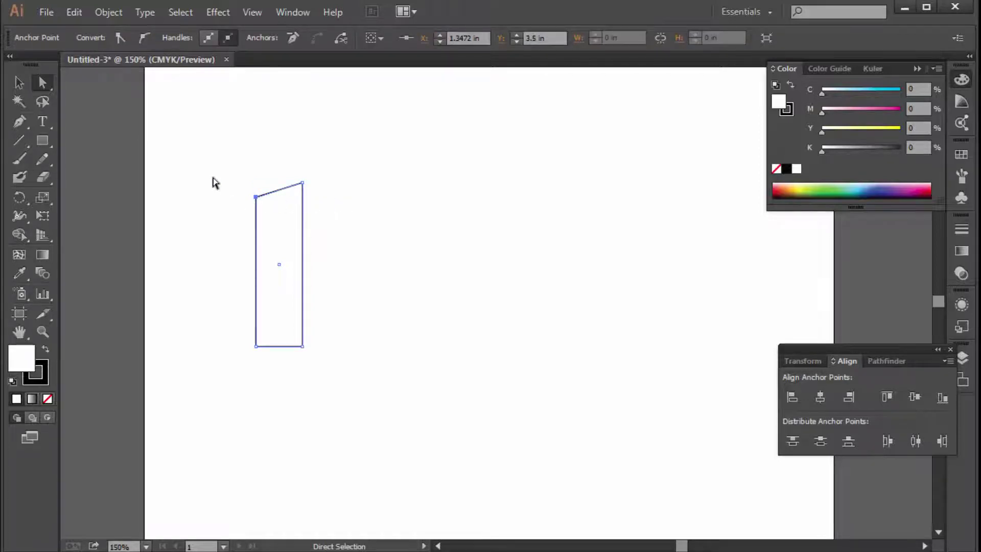
Copy the slanted panel and paste a copy directly in front of it
{"action": "left_click", "coordinate": [22, 85]}
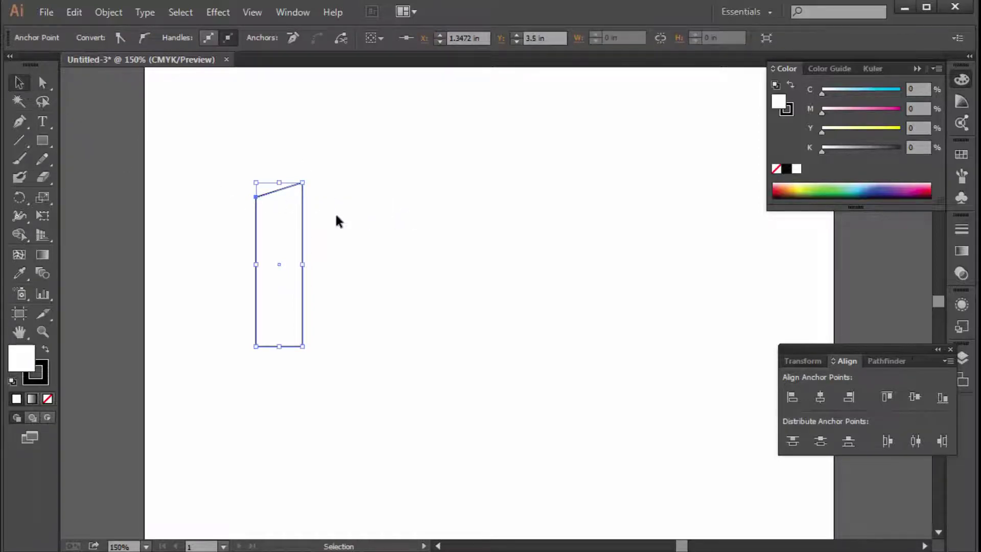
{"action": "key", "text": "ctrl+shift+a"}
{"action": "left_click", "coordinate": [289, 187]}
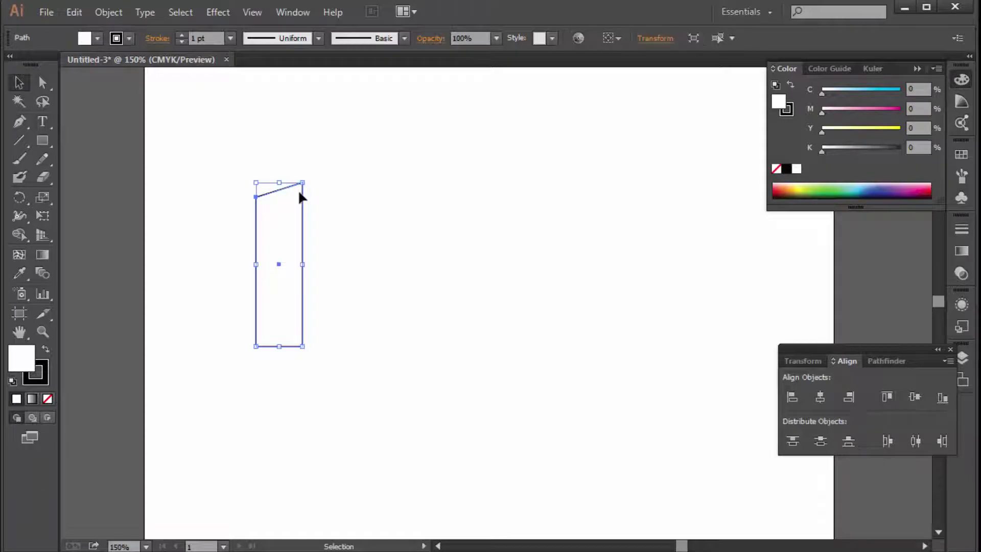
{"action": "key", "text": "ctrl"}
{"action": "key", "text": "ctrl"}
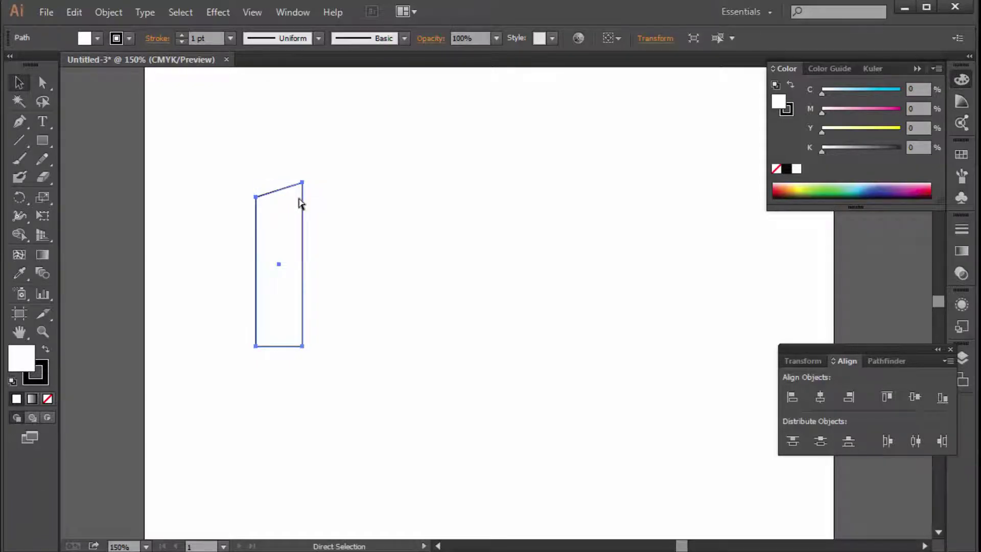
{"action": "key", "text": "ctrl"}
Reflect the copy vertically and move it 0.6 in right to form a peaked roof
{"action": "right_click", "coordinate": [284, 208]}
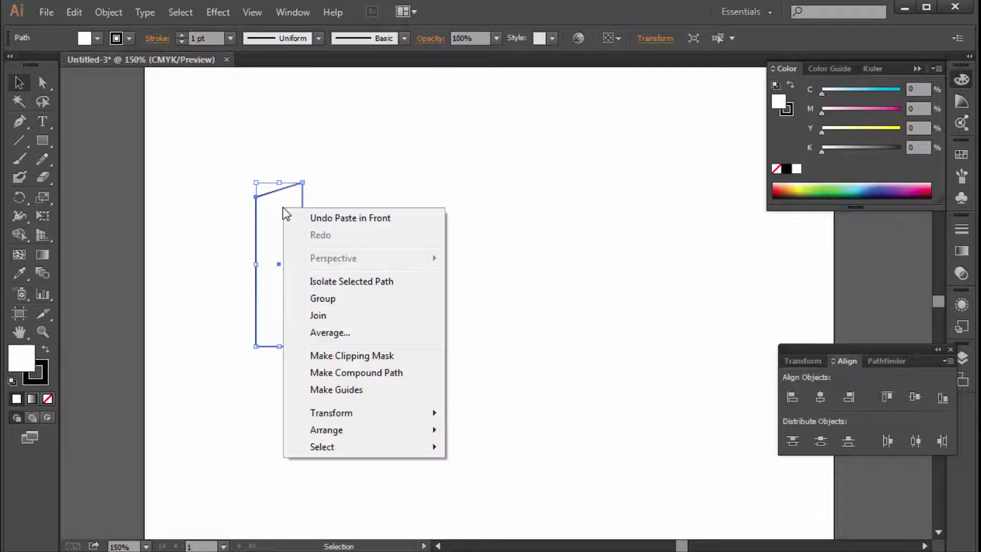
{"action": "mouse_move", "coordinate": [361, 412]}
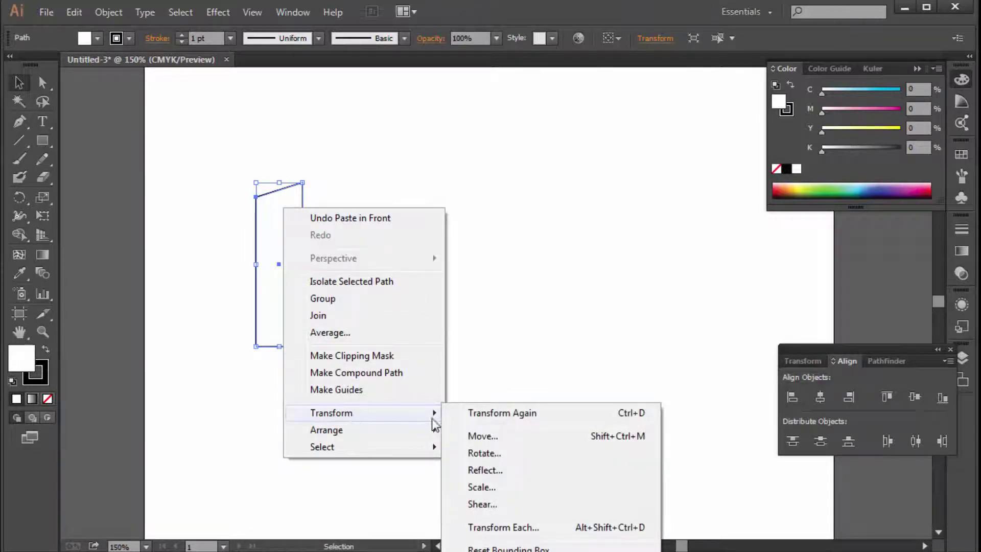
{"action": "left_click", "coordinate": [486, 471]}
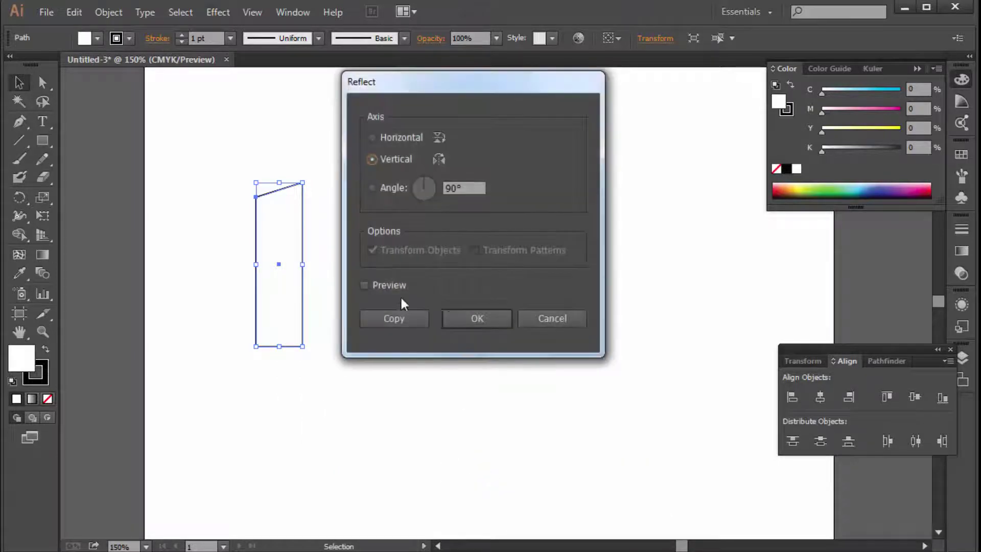
{"action": "left_click", "coordinate": [483, 322]}
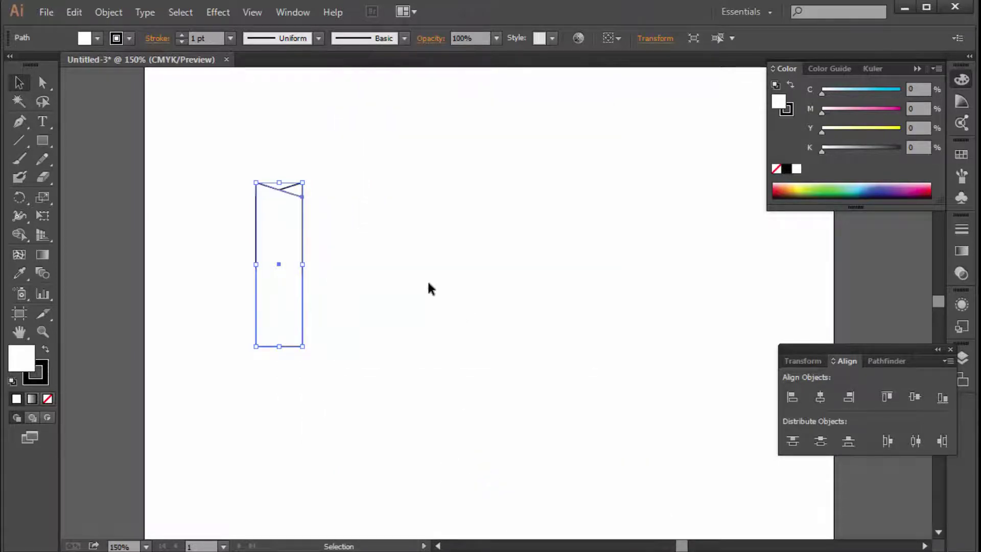
{"action": "left_click", "coordinate": [317, 204]}
{"action": "left_click_drag", "start_coordinate": [521, 286], "coordinate": [321, 221]}
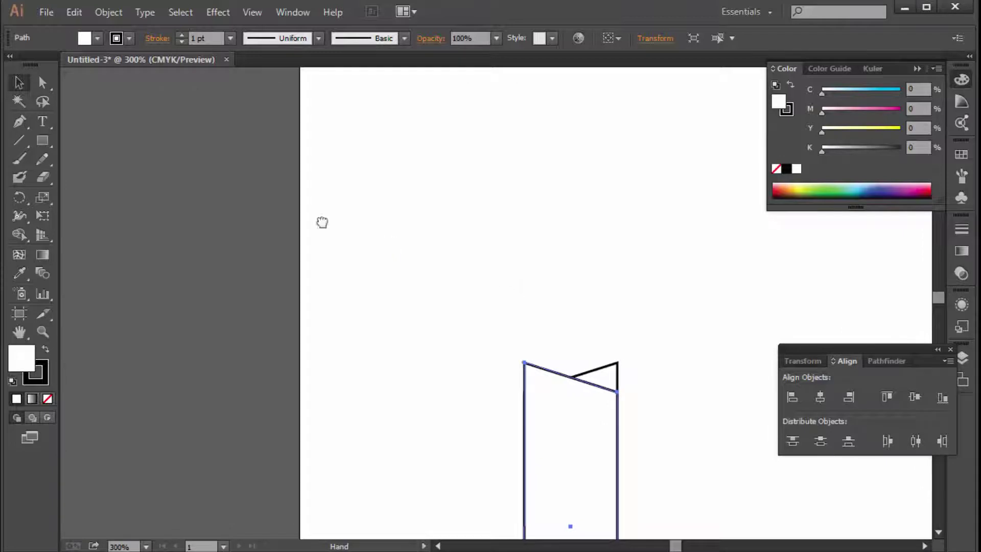
{"action": "mouse_move", "coordinate": [335, 306]}
{"action": "left_mouse_down"}
{"action": "mouse_move", "coordinate": [438, 309]}
{"action": "mouse_move", "coordinate": [428, 305]}
{"action": "left_mouse_up"}
{"action": "left_click", "coordinate": [464, 304]}
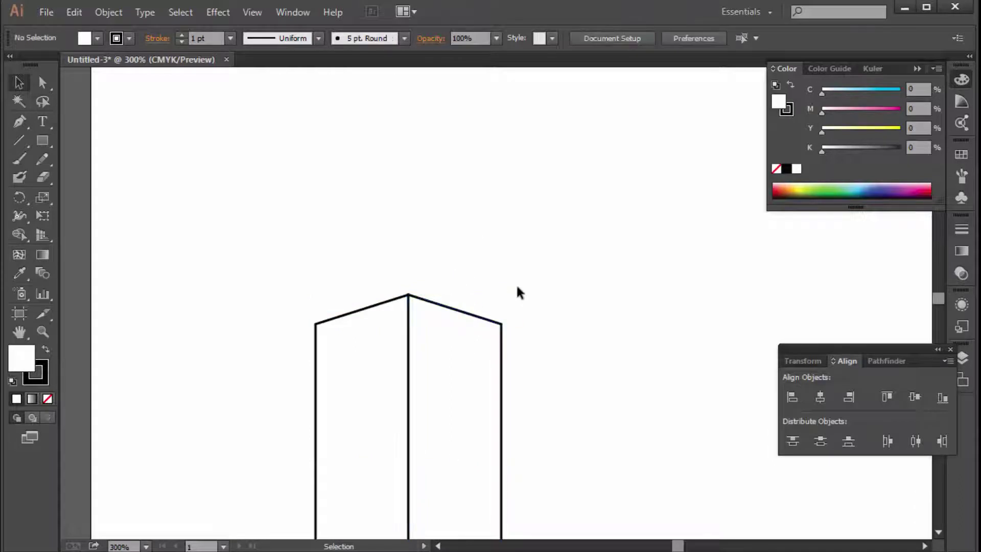
Give both slanted panels no stroke and a solid 100% cyan fill
{"action": "left_click_drag", "start_coordinate": [516, 291], "coordinate": [342, 338]}
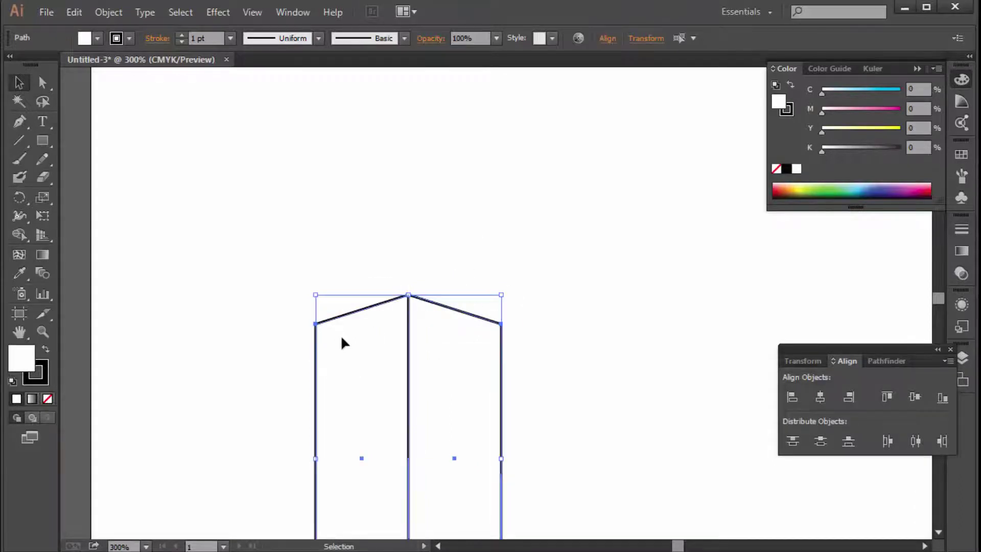
{"action": "left_click", "coordinate": [776, 169]}
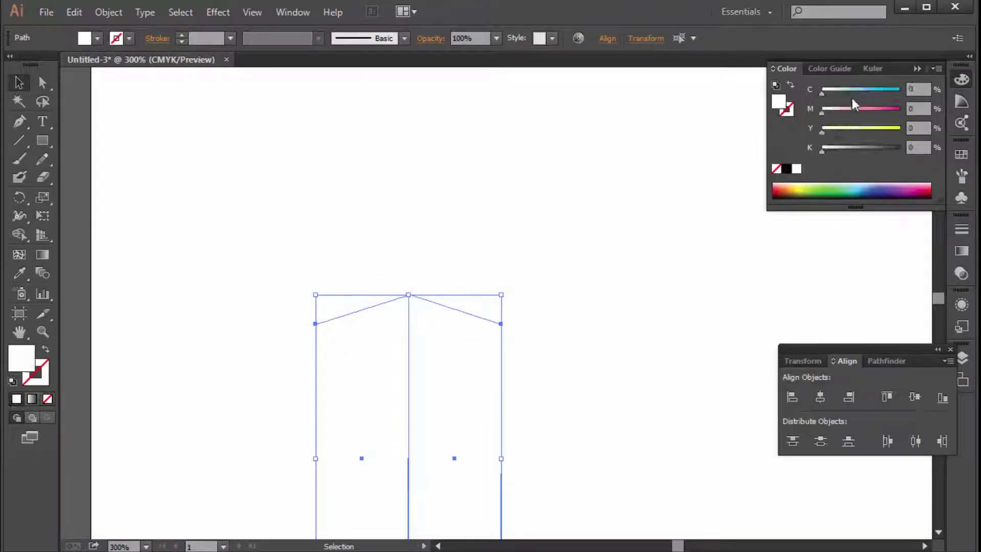
{"action": "left_click_drag", "start_coordinate": [856, 91], "coordinate": [925, 92]}
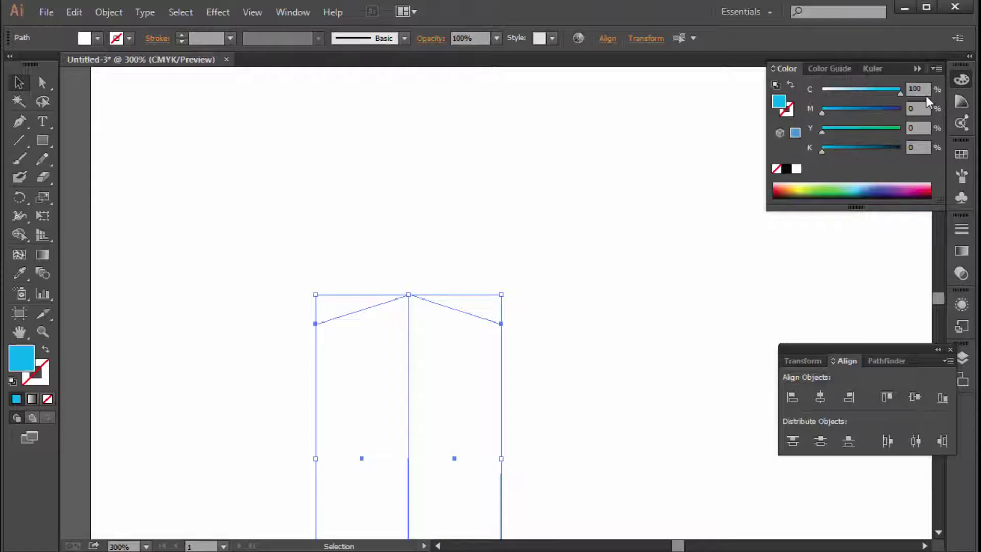
{"action": "left_click", "coordinate": [548, 199]}
{"action": "key", "text": "ctrl+minus"}
{"action": "scroll", "coordinate": [462, 267], "scroll_direction": "right", "scroll_amount": 2}
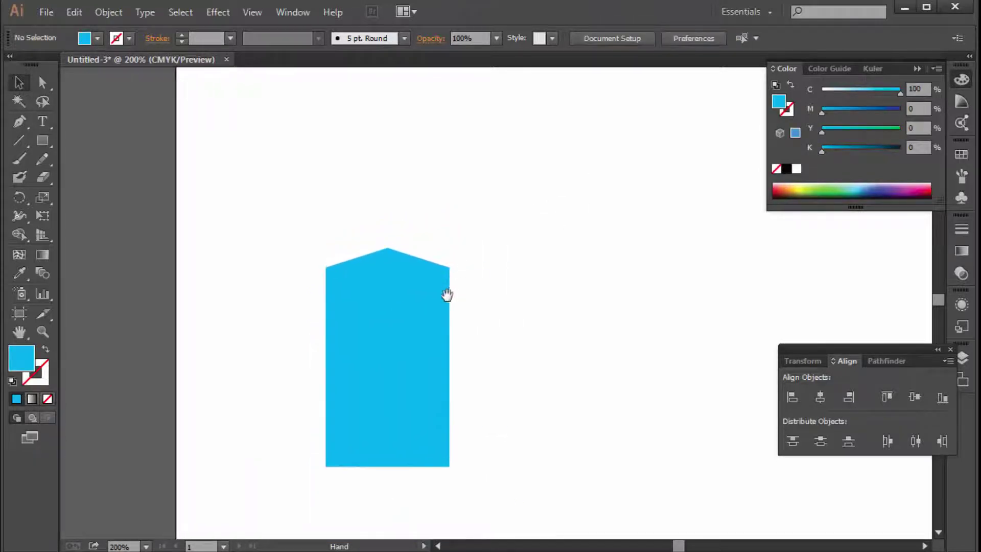
{"action": "key", "text": "ctrl+plus"}
{"action": "left_click", "coordinate": [427, 225]}
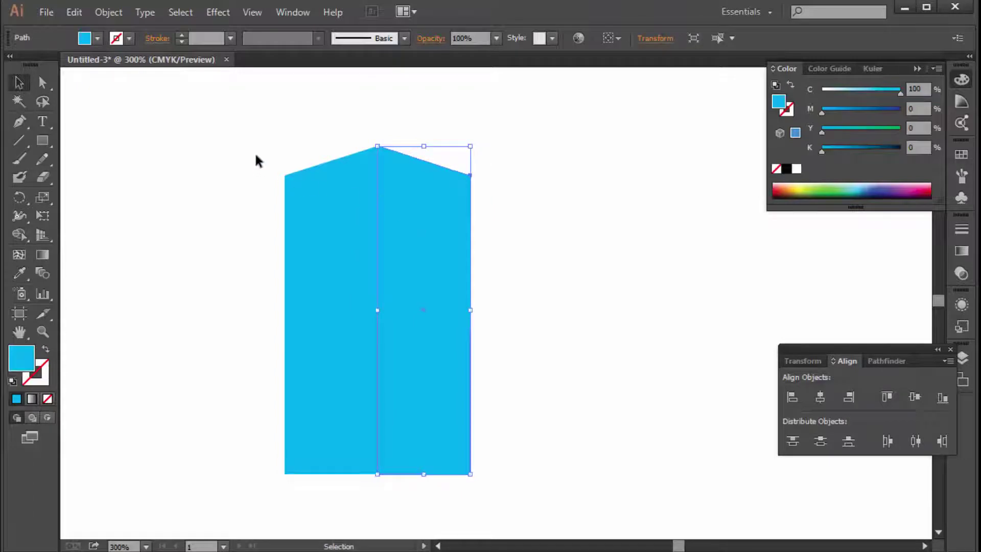
{"action": "left_click", "coordinate": [133, 155]}
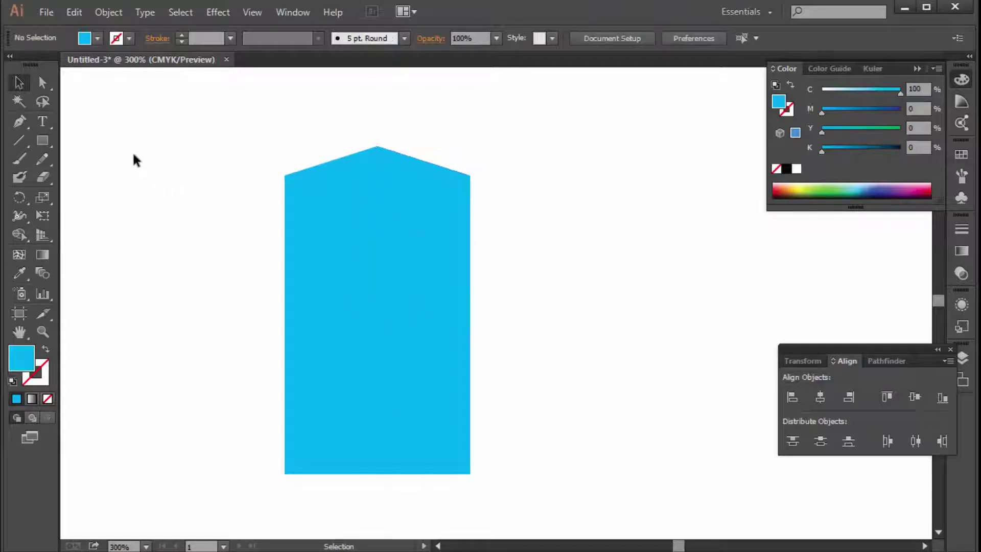
Draw a thin white vertical strip and Alt-drag a copy left to the roof peak
{"action": "left_click", "coordinate": [45, 143]}
{"action": "left_click_drag", "start_coordinate": [456, 158], "coordinate": [449, 486]}
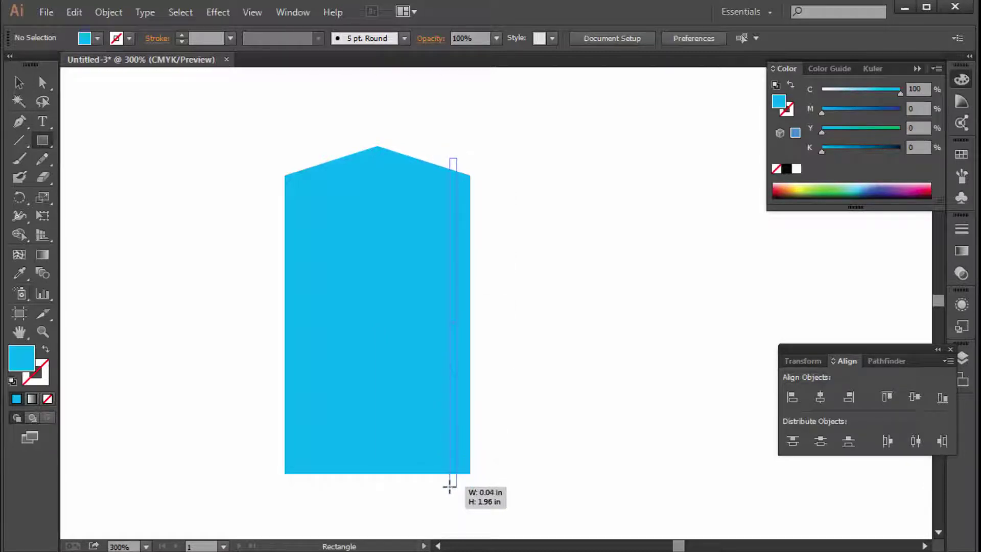
{"action": "left_click_drag", "start_coordinate": [449, 486], "coordinate": [450, 486]}
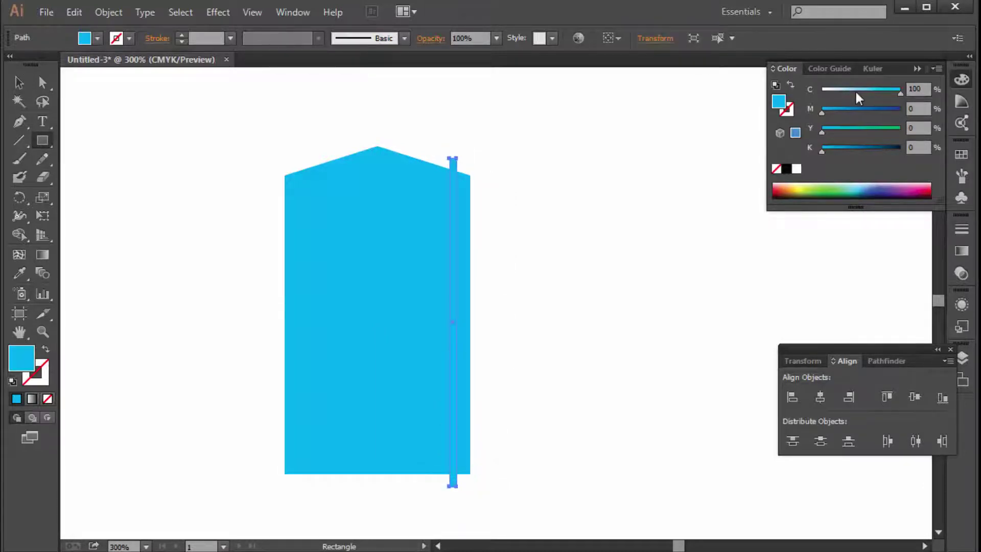
{"action": "left_click_drag", "start_coordinate": [858, 90], "coordinate": [818, 91]}
{"action": "left_click", "coordinate": [19, 83]}
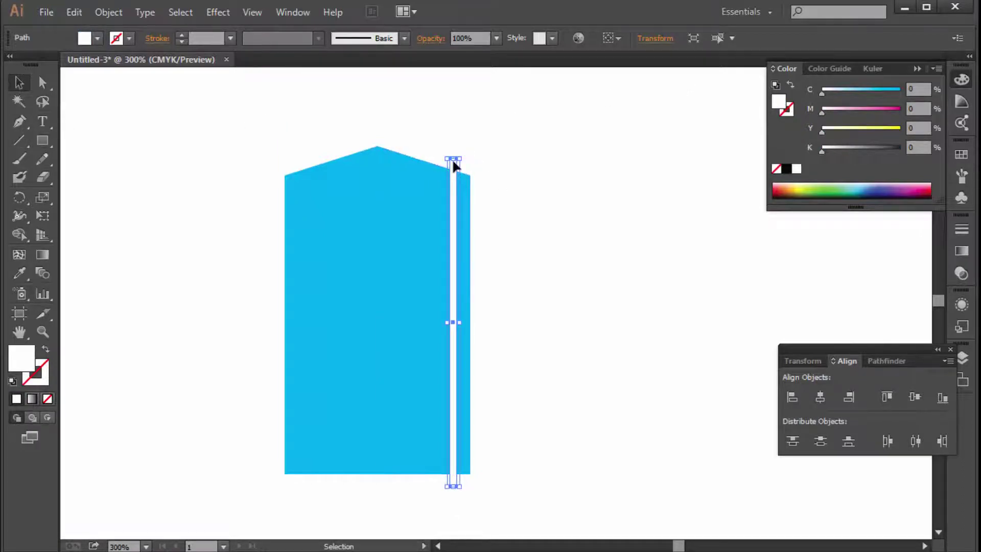
{"action": "mouse_move", "coordinate": [453, 164]}
{"action": "left_mouse_down"}
{"action": "mouse_move", "coordinate": [435, 166]}
{"action": "mouse_move", "coordinate": [454, 159]}
{"action": "mouse_move", "coordinate": [453, 136]}
{"action": "mouse_move", "coordinate": [400, 147]}
{"action": "left_mouse_up"}
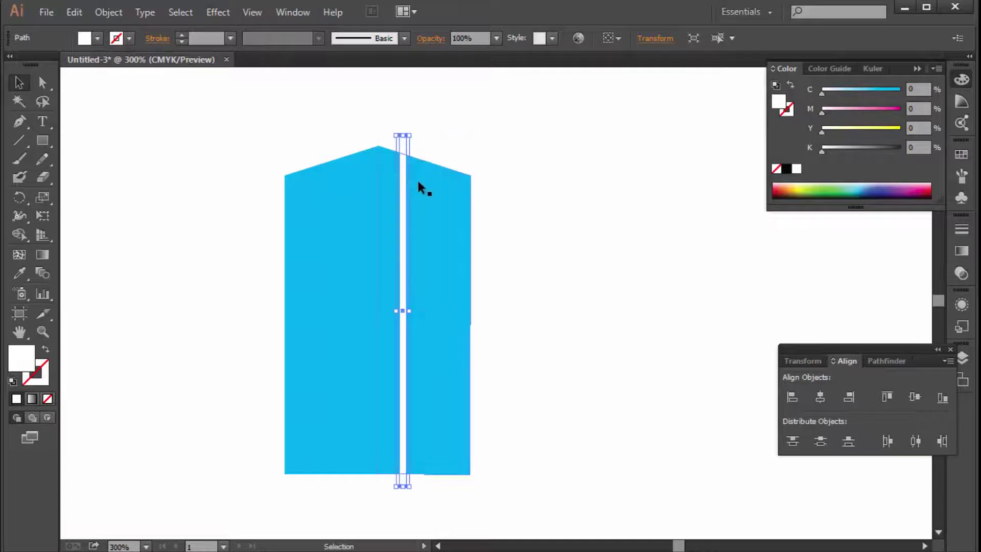
Select the white strip, entering and then leaving isolation mode
{"action": "left_click", "coordinate": [418, 186]}
{"action": "left_click", "coordinate": [400, 147]}
{"action": "double_click", "coordinate": [394, 149]}
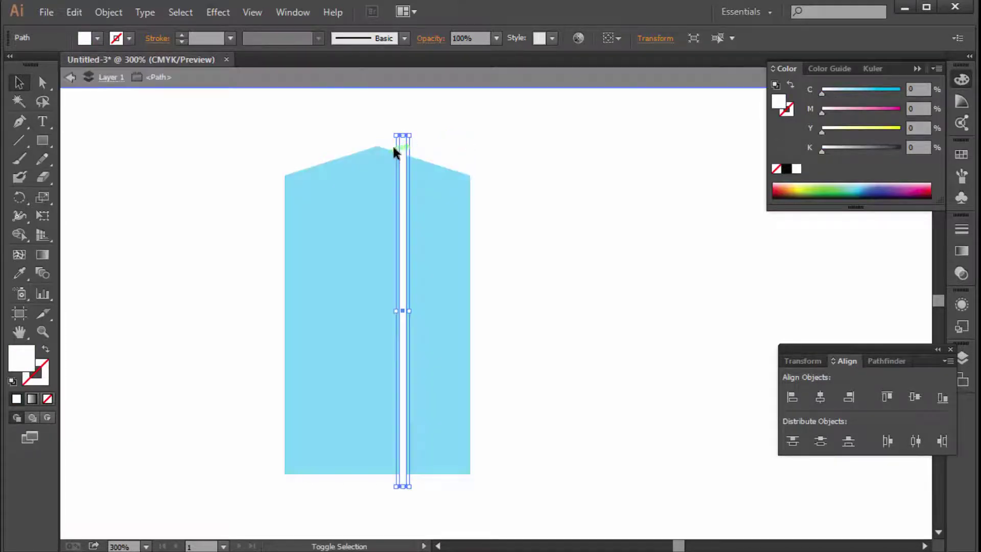
{"action": "left_click", "coordinate": [421, 133]}
{"action": "left_click", "coordinate": [402, 135]}
{"action": "left_click", "coordinate": [398, 155]}
{"action": "left_click", "coordinate": [469, 134]}
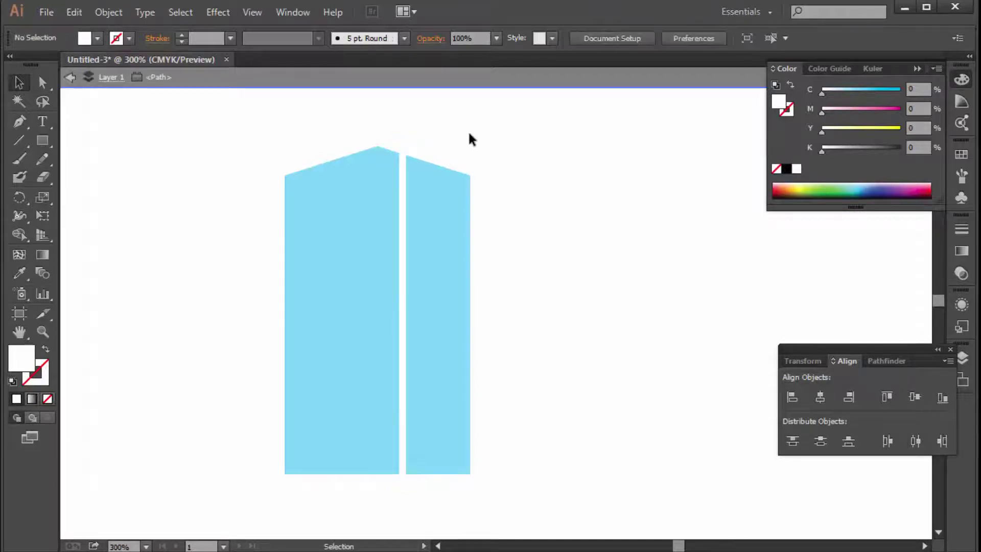
{"action": "double_click", "coordinate": [518, 184]}
{"action": "left_click", "coordinate": [400, 176]}
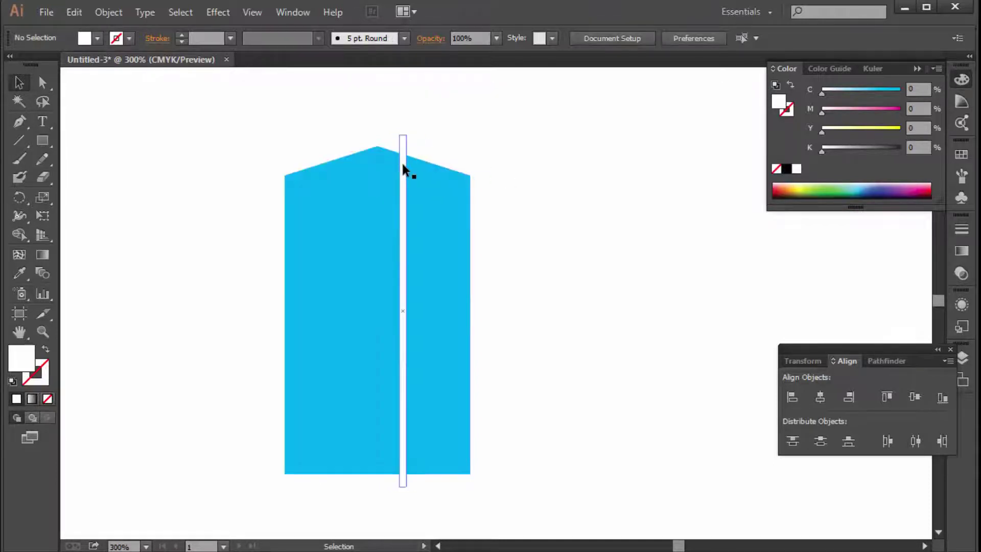
Align the strip at the roof peak and repeat copies rightward with Ctrl+D
{"action": "mouse_move", "coordinate": [403, 151]}
{"action": "left_mouse_down"}
{"action": "mouse_move", "coordinate": [394, 148]}
{"action": "mouse_move", "coordinate": [415, 149]}
{"action": "left_mouse_up"}
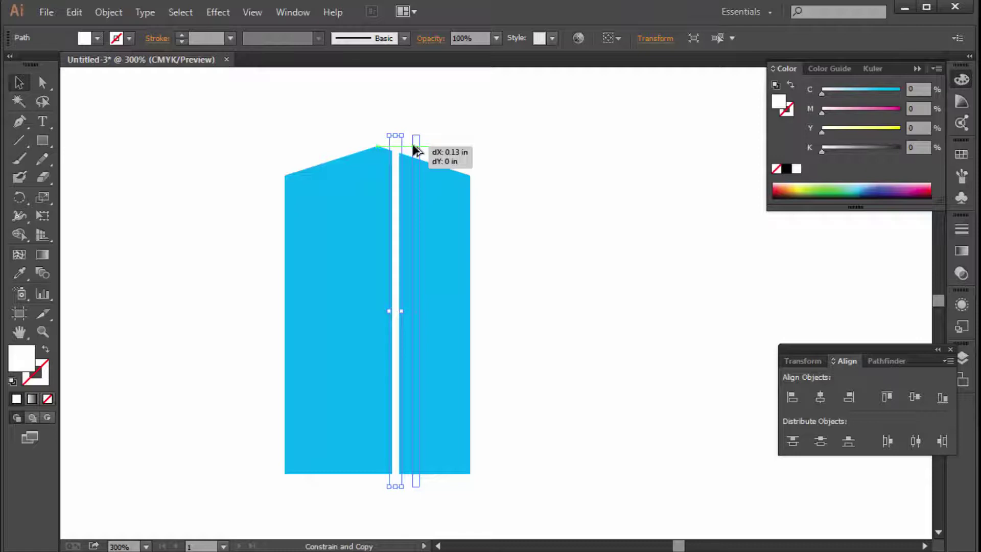
{"action": "left_click_drag", "start_coordinate": [414, 149], "coordinate": [415, 149]}
{"action": "key", "text": "ctrl+d"}
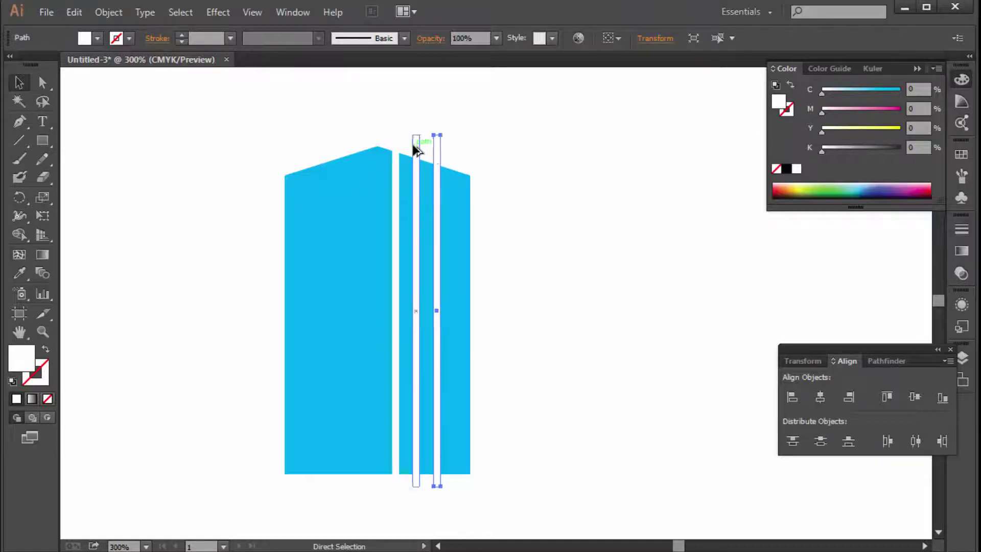
{"action": "key", "text": "ctrl+d"}
{"action": "left_click", "coordinate": [499, 294]}
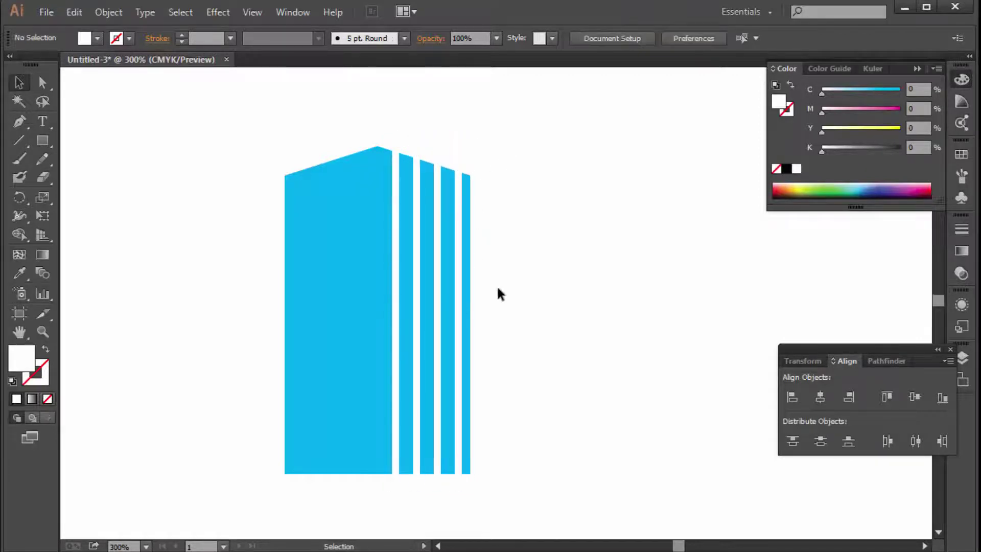
Use the Shape Builder on the strips and building to remove the tabs below and above
{"action": "left_click_drag", "start_coordinate": [498, 476], "coordinate": [394, 412]}
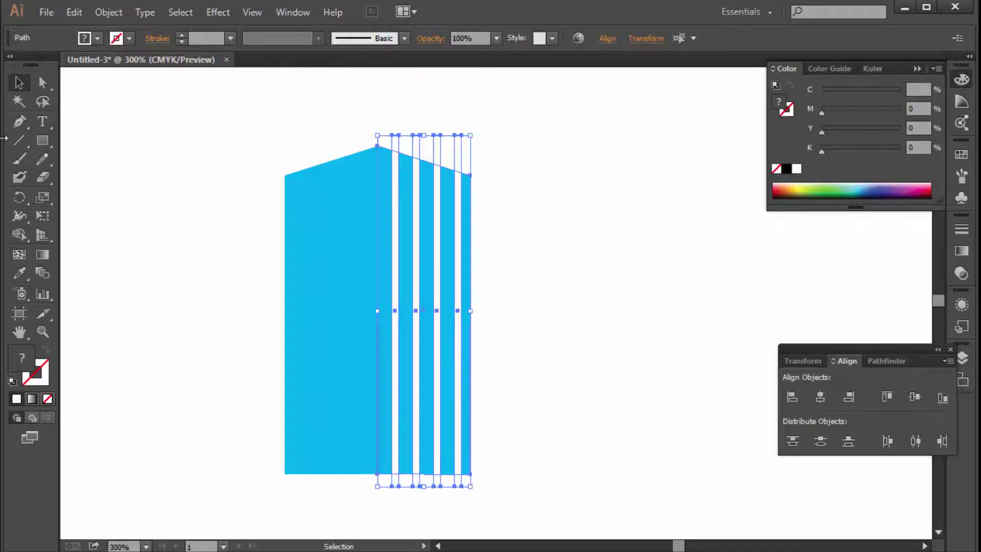
{"action": "left_click", "coordinate": [19, 234]}
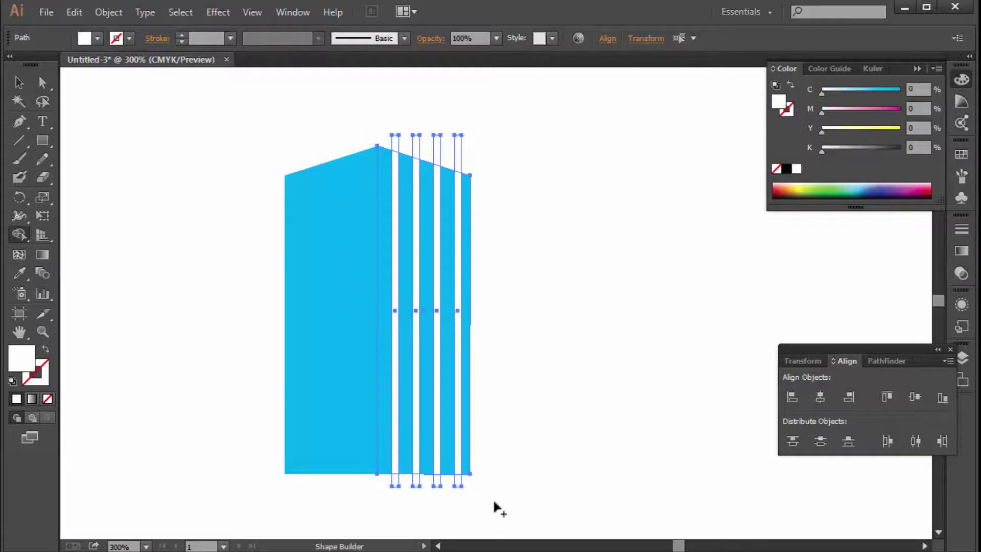
{"action": "mouse_move", "coordinate": [368, 492]}
{"action": "left_mouse_down"}
{"action": "mouse_move", "coordinate": [477, 484]}
{"action": "mouse_move", "coordinate": [382, 481]}
{"action": "left_mouse_up"}
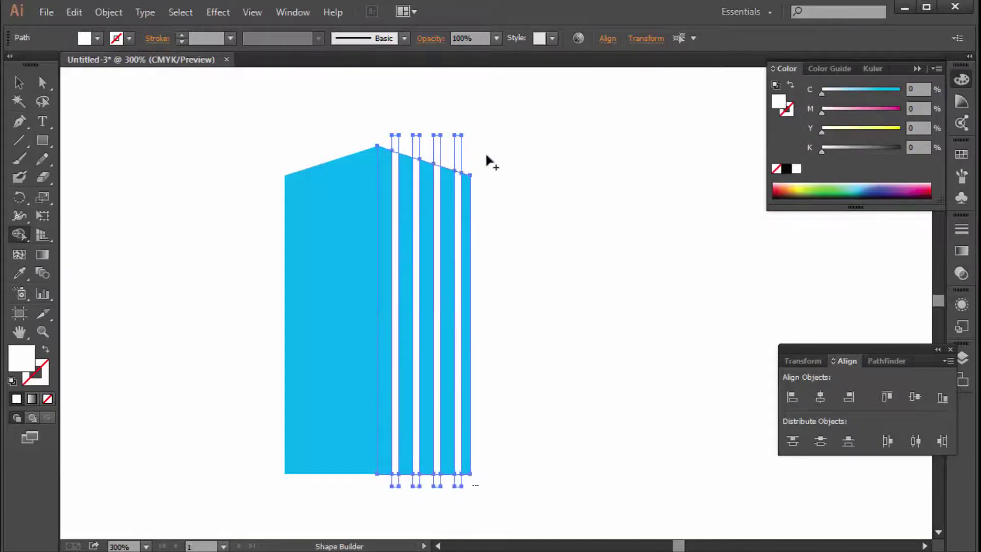
{"action": "left_click_drag", "start_coordinate": [498, 147], "coordinate": [392, 144]}
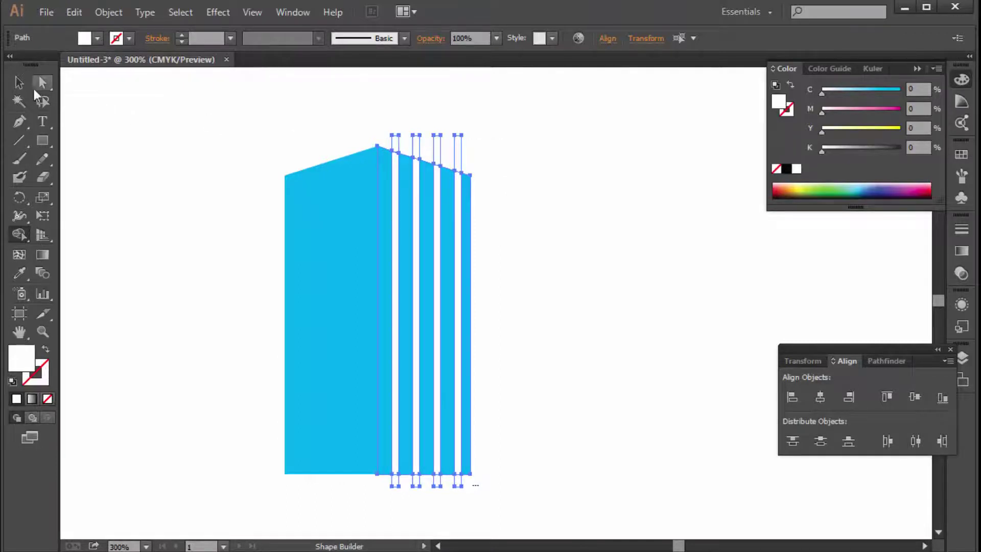
Clean up stray anchor points along the strip tops and bottoms
{"action": "left_click", "coordinate": [42, 83]}
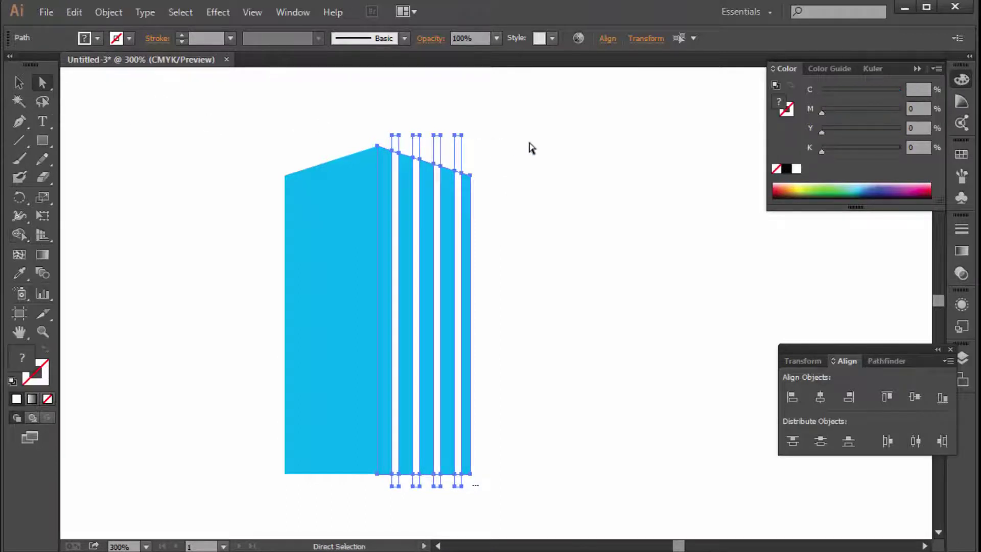
{"action": "left_click_drag", "start_coordinate": [531, 142], "coordinate": [393, 144]}
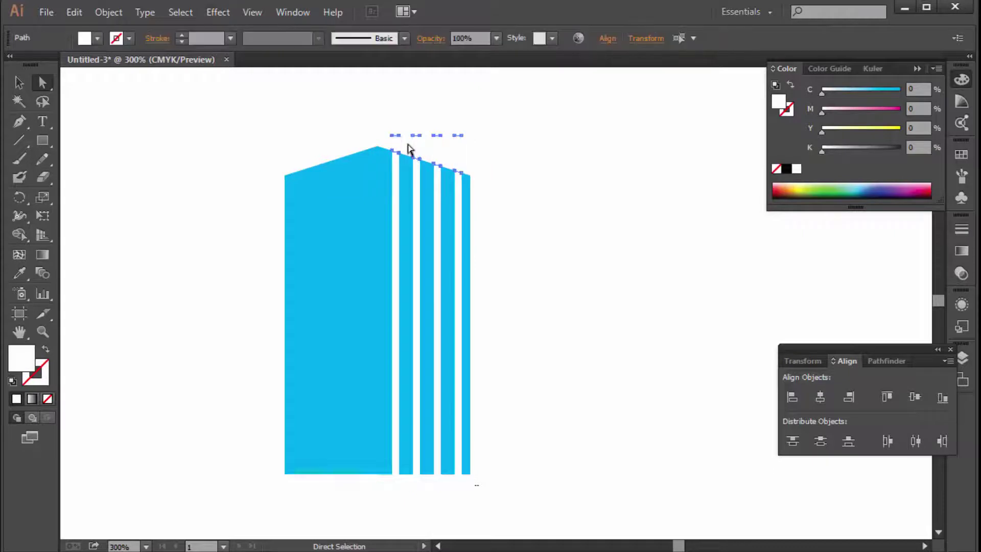
{"action": "left_click", "coordinate": [494, 270]}
{"action": "left_click_drag", "start_coordinate": [485, 478], "coordinate": [363, 487]}
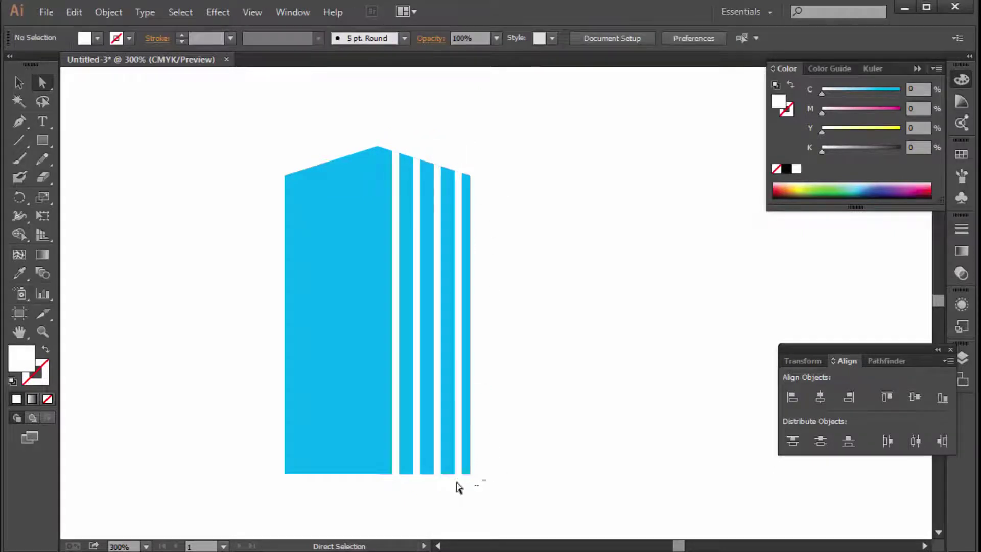
{"action": "left_click", "coordinate": [364, 486]}
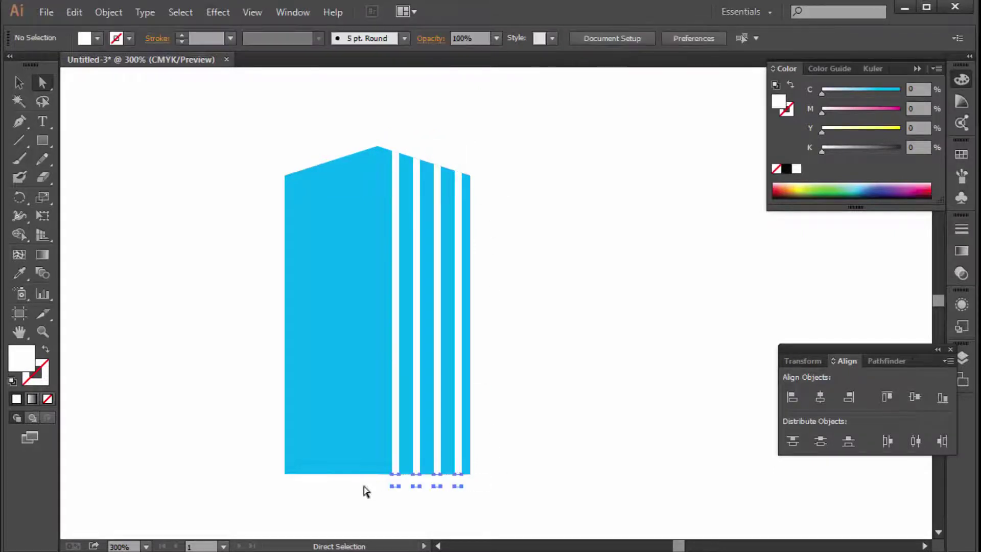
Unite the building's left face and stripes with the Pathfinder Unite command
{"action": "left_click", "coordinate": [18, 86]}
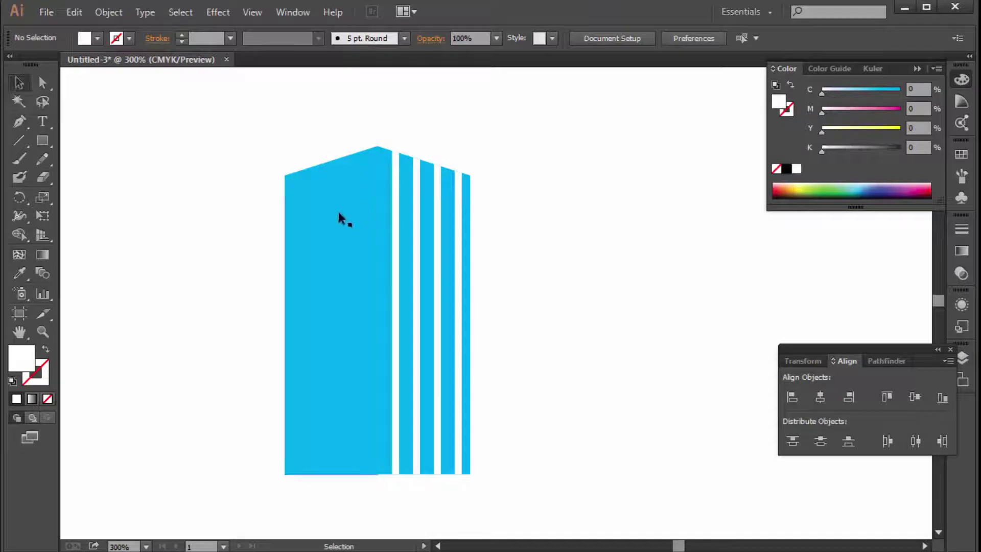
{"action": "left_click", "coordinate": [323, 197]}
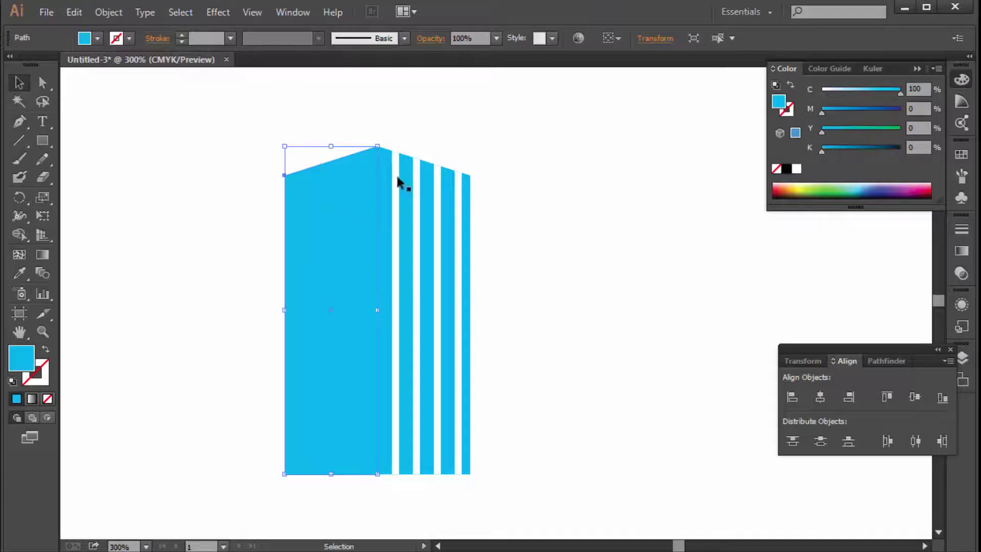
{"action": "left_click", "coordinate": [379, 131]}
{"action": "left_click_drag", "start_coordinate": [383, 157], "coordinate": [361, 178]}
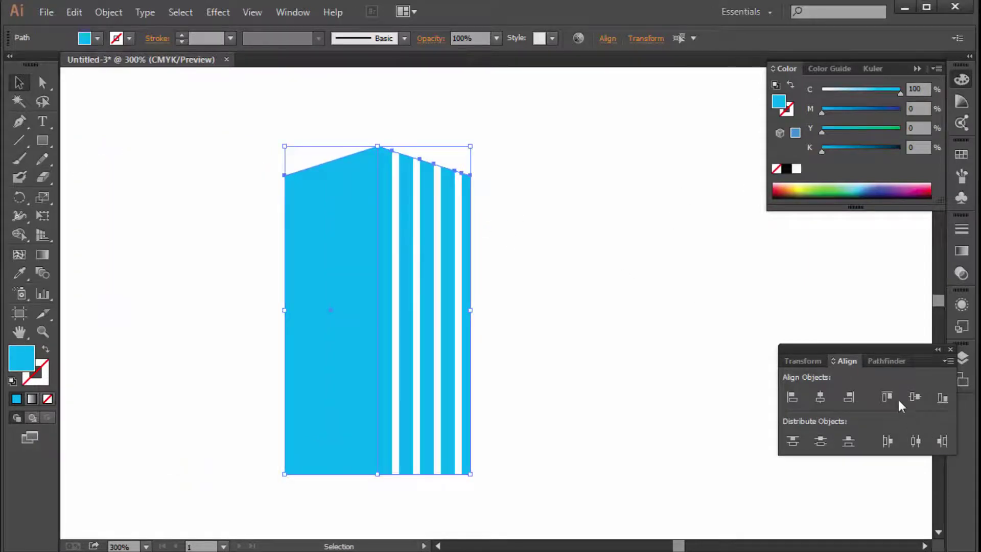
{"action": "left_click", "coordinate": [884, 360]}
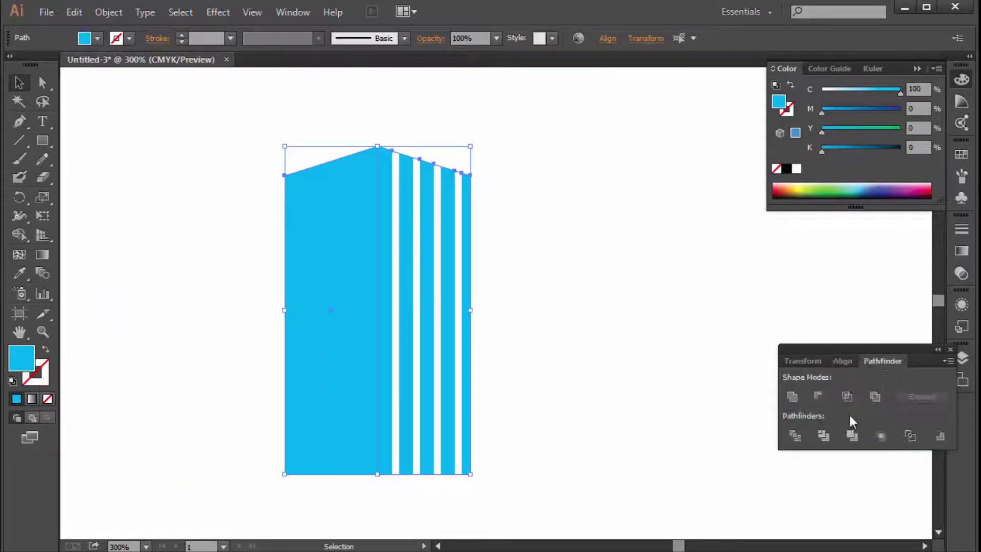
{"action": "left_click", "coordinate": [793, 398]}
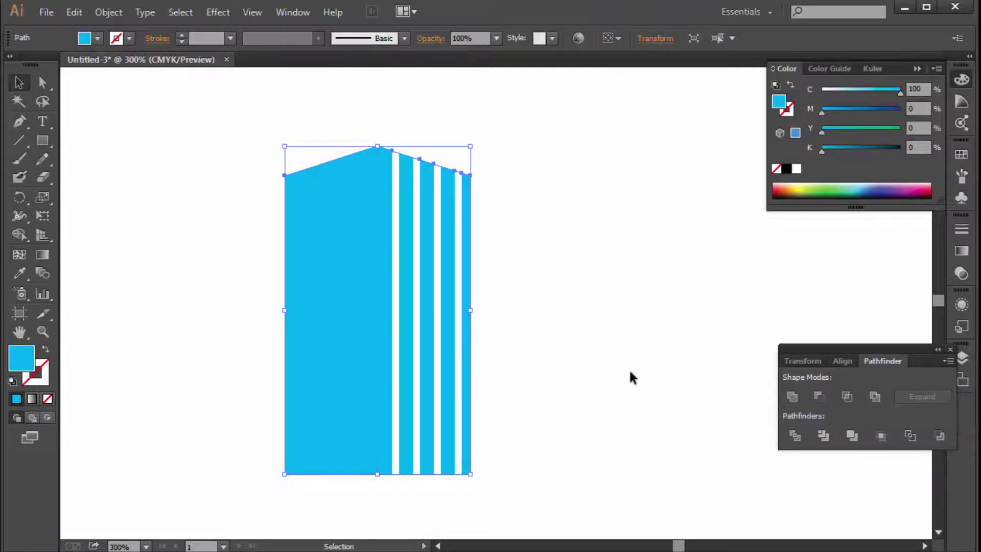
Give the united building a white 1 pt outline and select all its pieces
{"action": "left_click", "coordinate": [576, 258]}
{"action": "left_click", "coordinate": [361, 215]}
{"action": "left_click", "coordinate": [789, 112]}
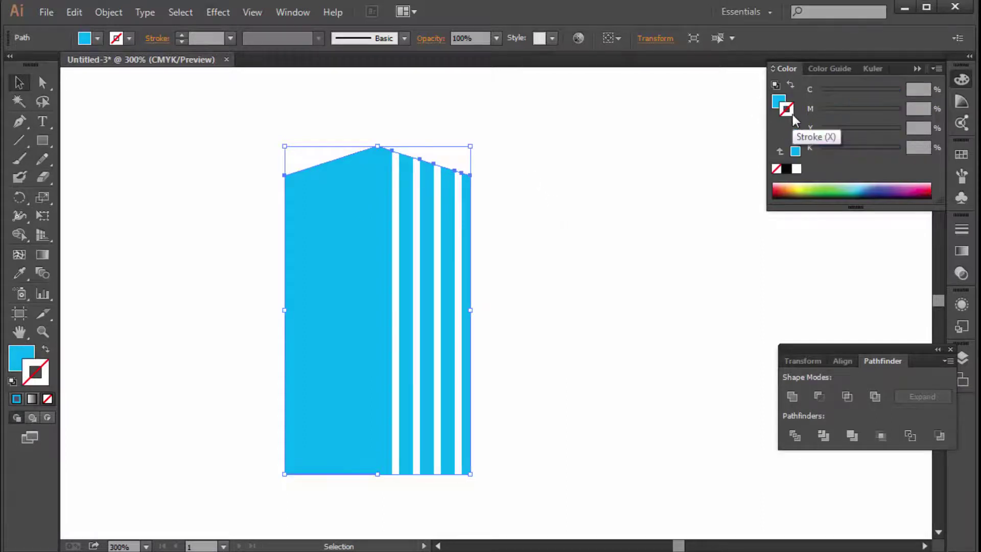
{"action": "left_click", "coordinate": [796, 169]}
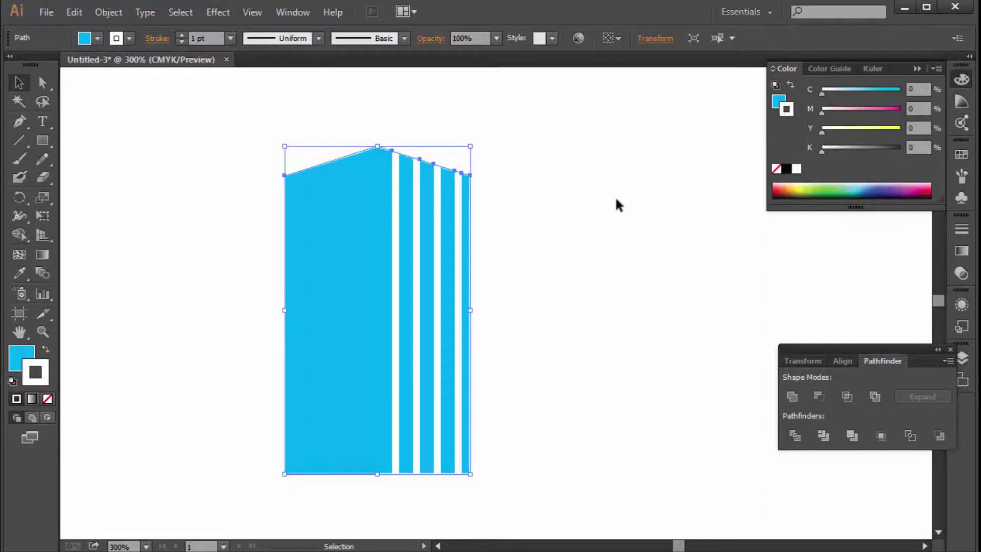
{"action": "left_click_drag", "start_coordinate": [548, 143], "coordinate": [260, 488]}
Zoom out to 200% and duplicate the building about 1.19 in to the right
{"action": "key", "text": "z"}
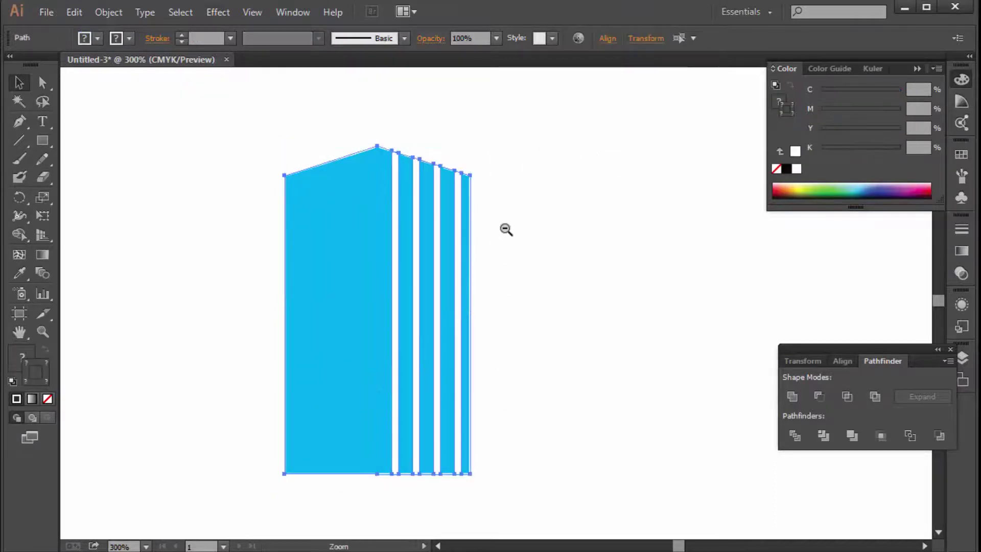
{"action": "left_click", "coordinate": [471, 295], "text": "alt"}
{"action": "key", "text": "v"}
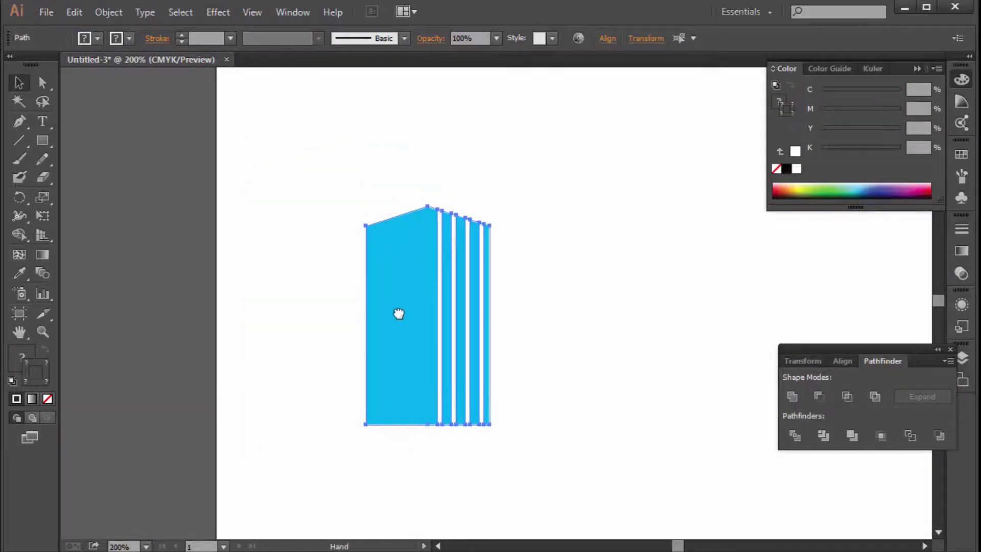
{"action": "left_click_drag", "start_coordinate": [471, 295], "coordinate": [332, 304]}
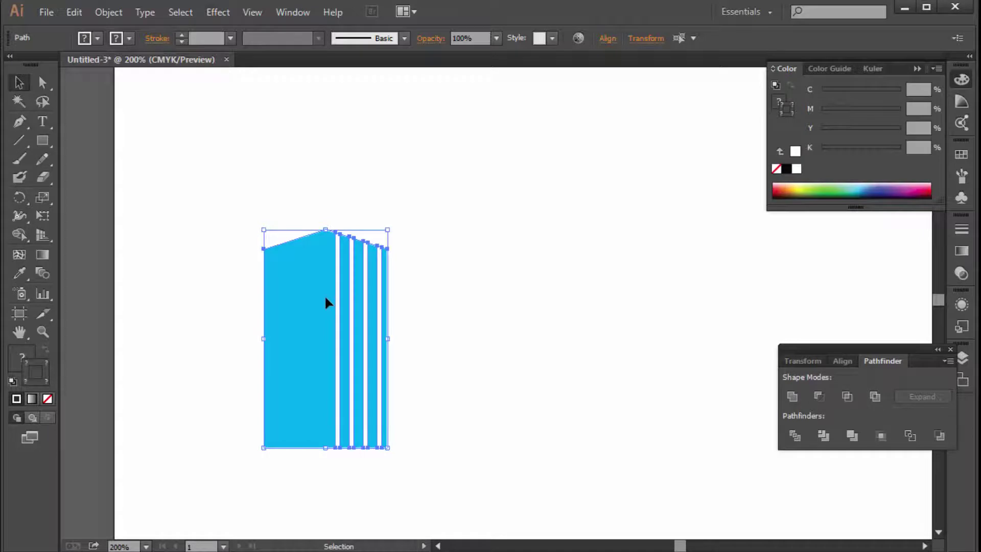
{"action": "key", "text": "a"}
{"action": "key", "text": "v"}
{"action": "key", "text": "a"}
{"action": "key", "text": "v"}
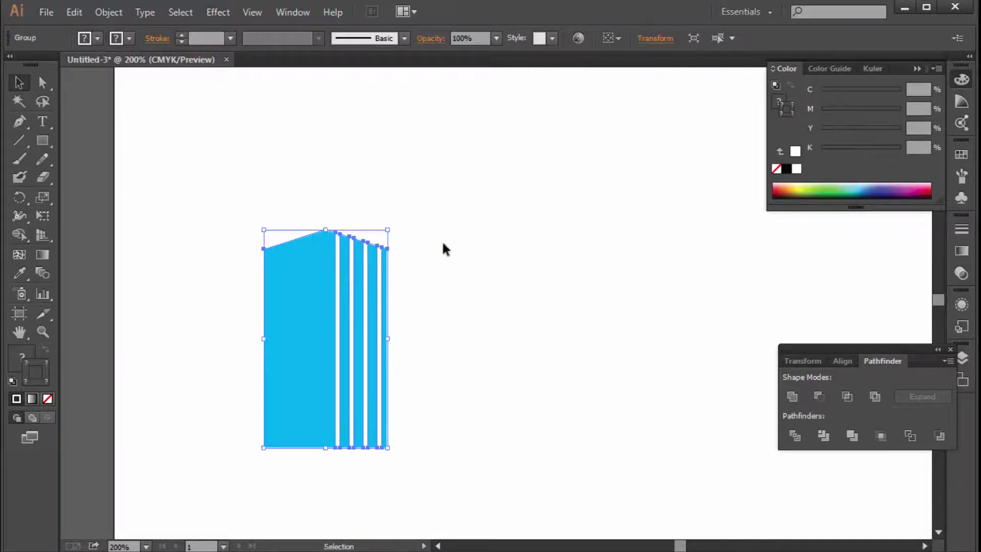
{"action": "left_click", "coordinate": [444, 247]}
{"action": "mouse_move", "coordinate": [303, 296]}
{"action": "left_mouse_down"}
{"action": "mouse_move", "coordinate": [423, 305]}
{"action": "mouse_move", "coordinate": [407, 301]}
{"action": "left_mouse_up"}
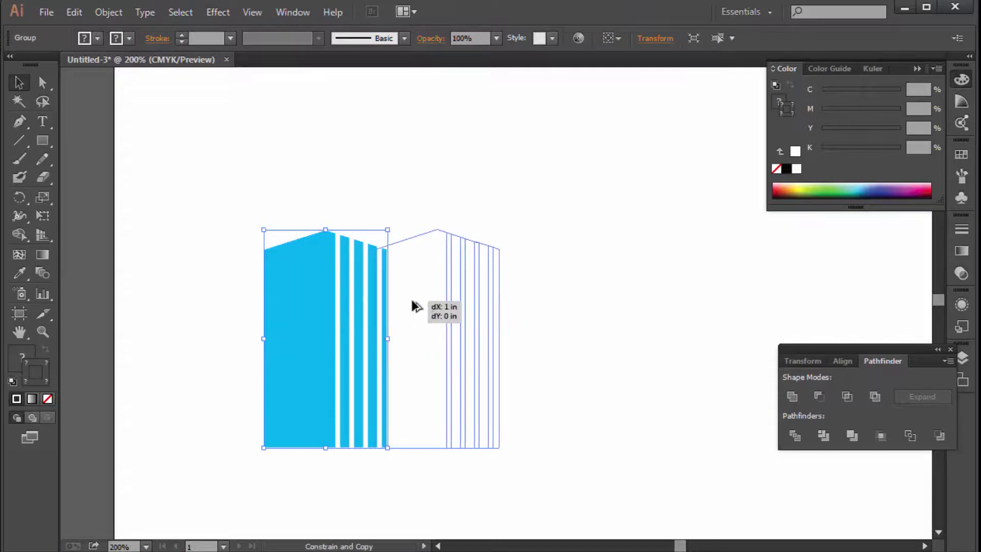
{"action": "left_click_drag", "start_coordinate": [434, 305], "coordinate": [436, 306]}
{"action": "left_click", "coordinate": [443, 184]}
Stretch the right building copy taller by dragging its top handle upward
{"action": "left_click", "coordinate": [458, 296]}
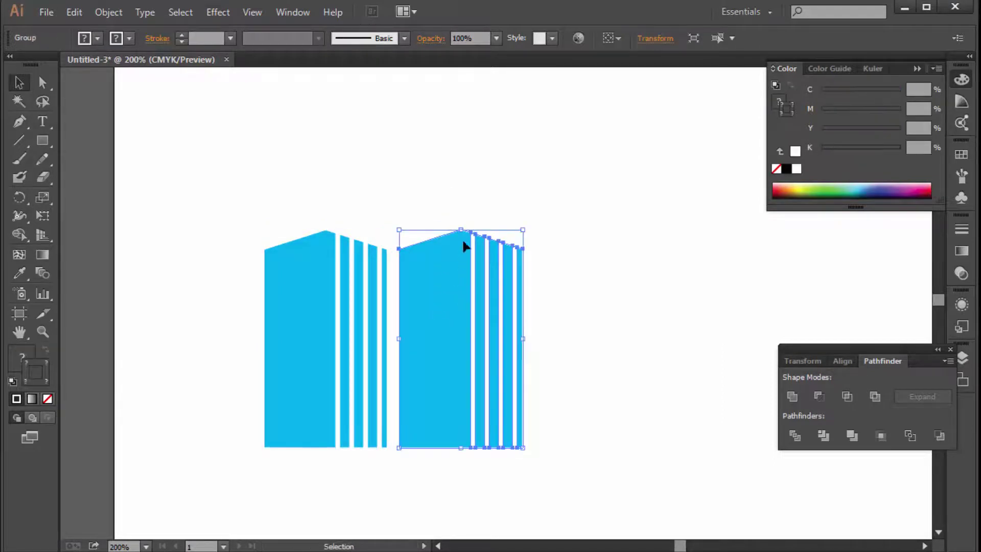
{"action": "key", "text": "ctrl+minus"}
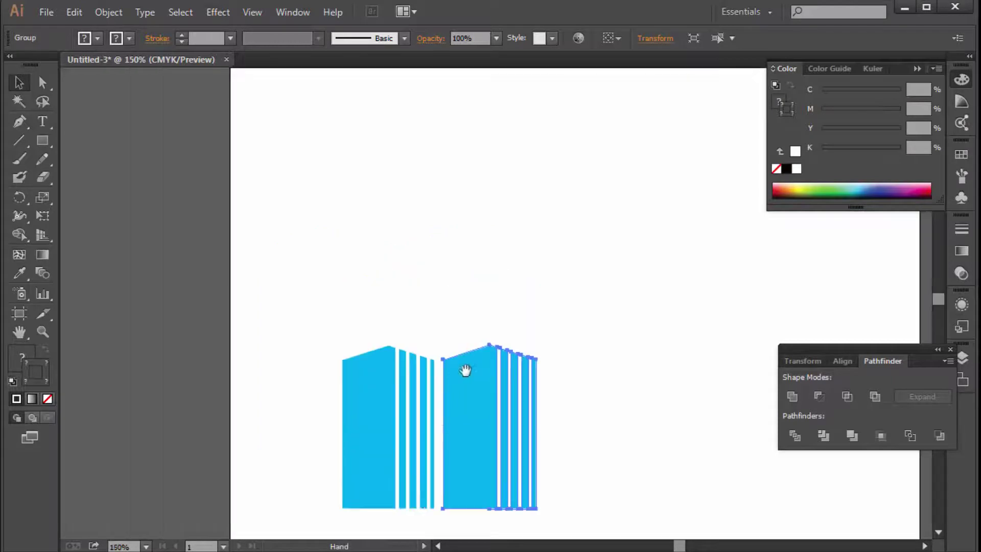
{"action": "mouse_move", "coordinate": [488, 356]}
{"action": "left_mouse_down"}
{"action": "mouse_move", "coordinate": [488, 282]}
{"action": "mouse_move", "coordinate": [473, 267]}
{"action": "left_mouse_up"}
{"action": "left_click", "coordinate": [492, 229]}
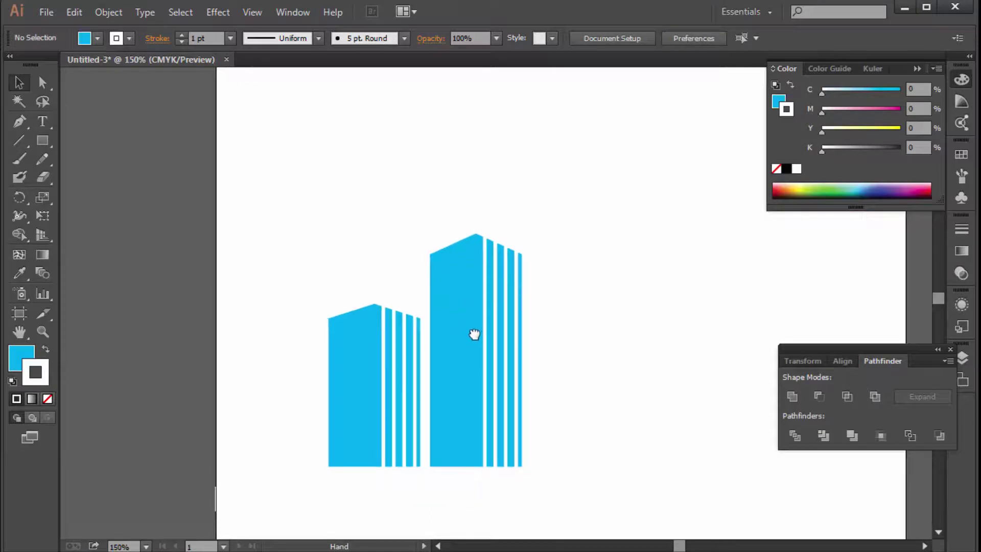
Ungroup the right building, shift its solid block left and stretch it taller
{"action": "left_click", "coordinate": [454, 303]}
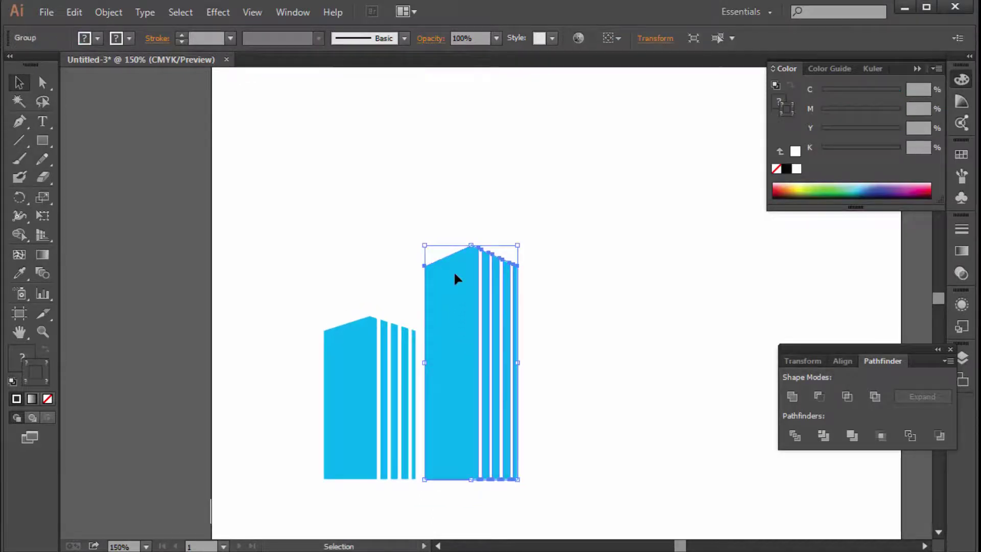
{"action": "right_click", "coordinate": [454, 277]}
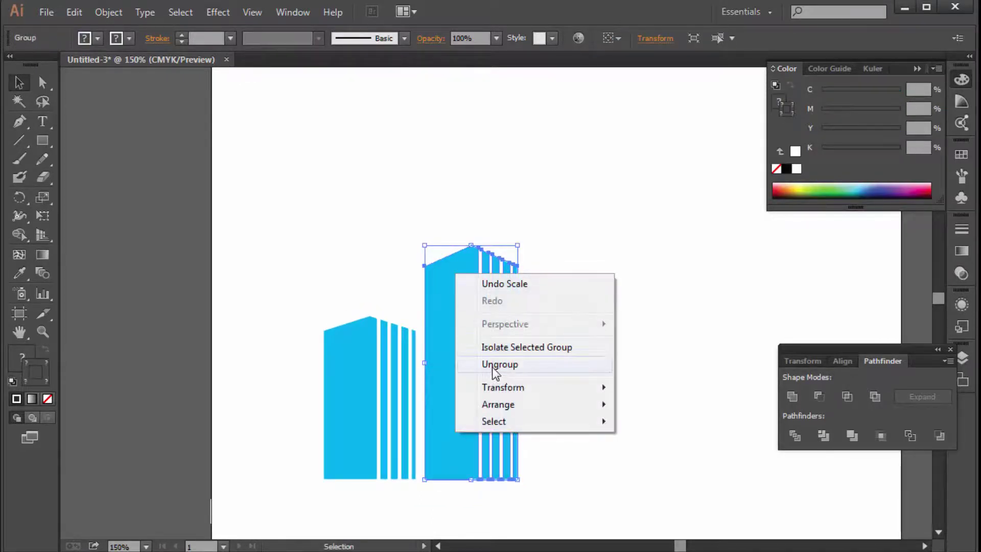
{"action": "left_click", "coordinate": [491, 364]}
{"action": "left_click", "coordinate": [526, 313]}
{"action": "left_click", "coordinate": [455, 304]}
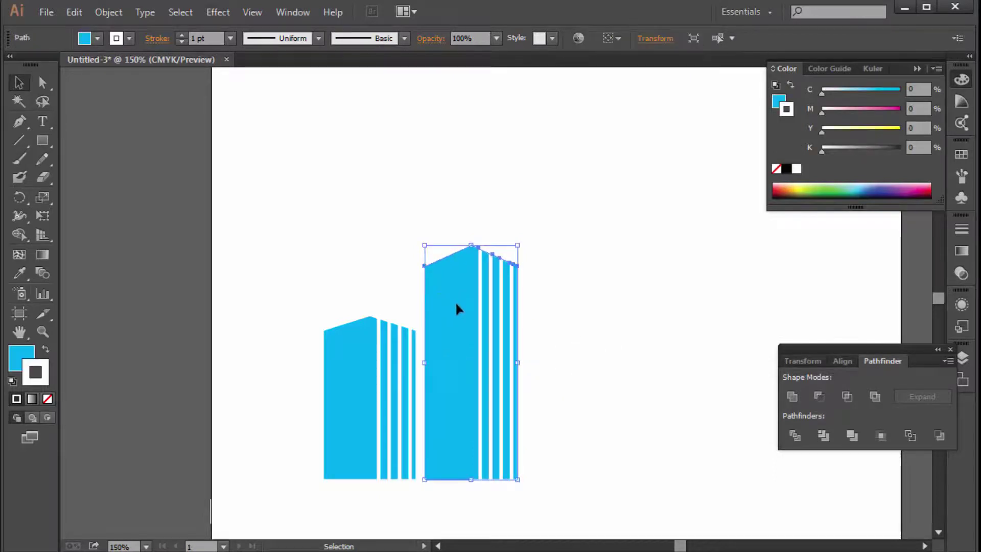
{"action": "left_click_drag", "start_coordinate": [455, 304], "coordinate": [408, 304]}
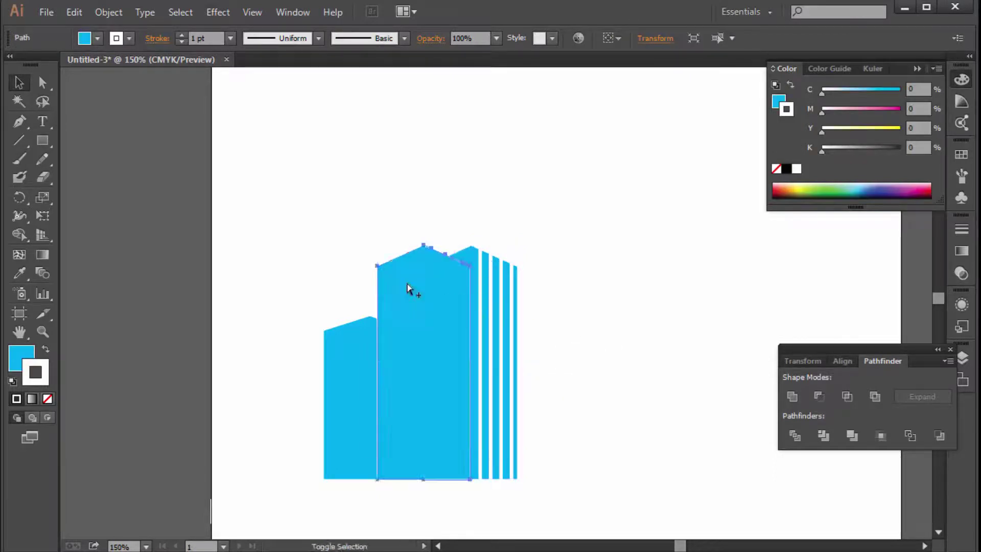
{"action": "left_click_drag", "start_coordinate": [423, 246], "coordinate": [424, 176]}
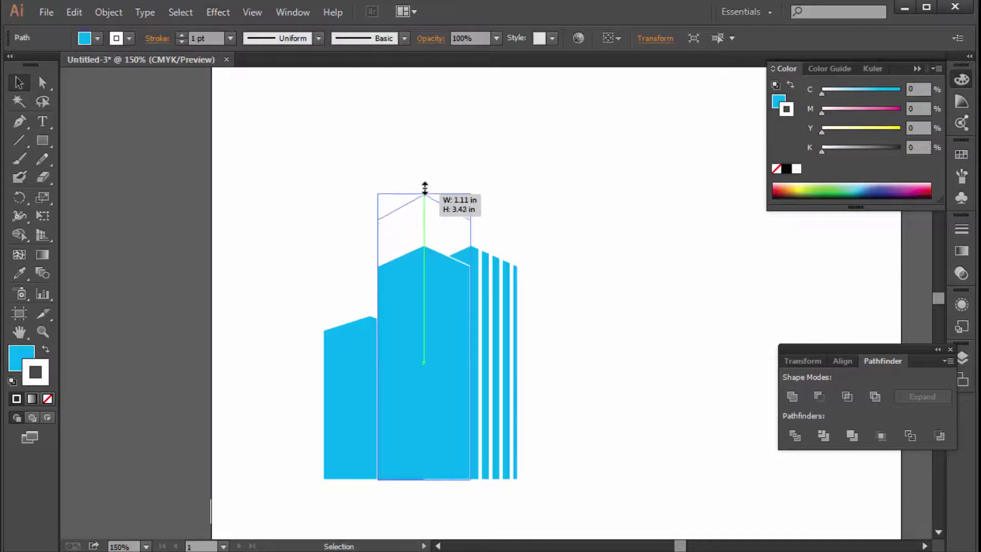
Send the tall block to the back and fill it dark blue, C100 M66
{"action": "scroll", "coordinate": [391, 186], "scroll_direction": "down", "scroll_amount": 3}
{"action": "right_click", "coordinate": [390, 168]}
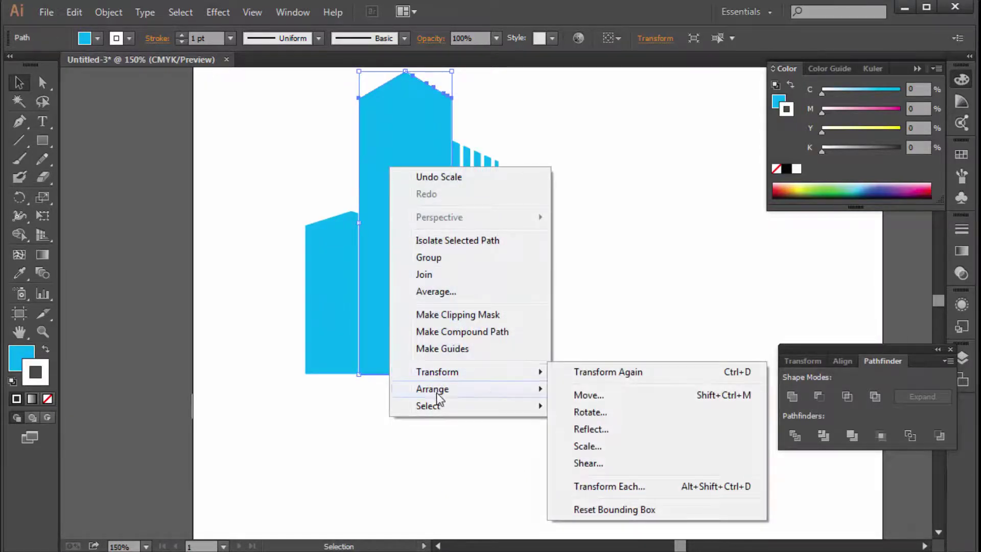
{"action": "mouse_move", "coordinate": [432, 388]}
{"action": "left_click", "coordinate": [602, 440]}
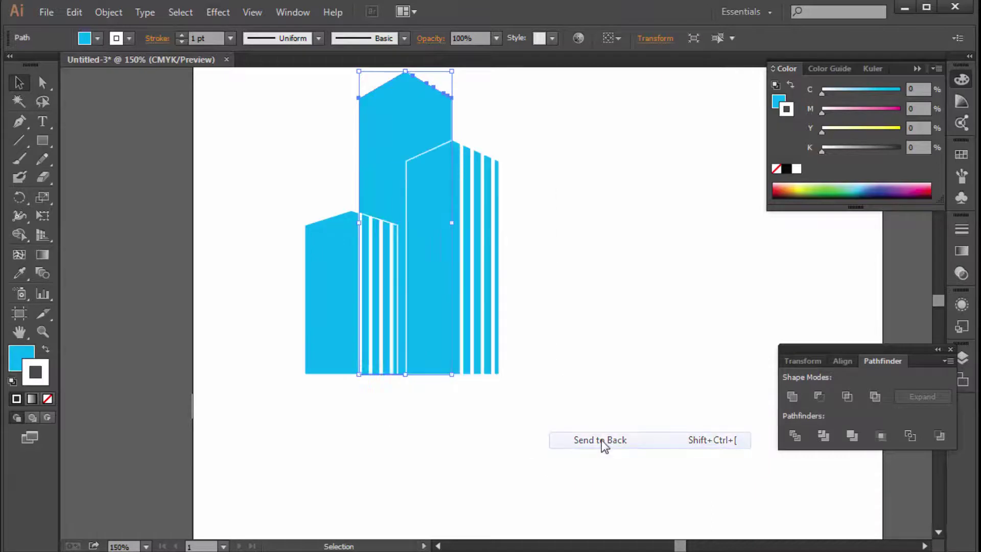
{"action": "left_click", "coordinate": [779, 101]}
{"action": "left_click", "coordinate": [864, 108]}
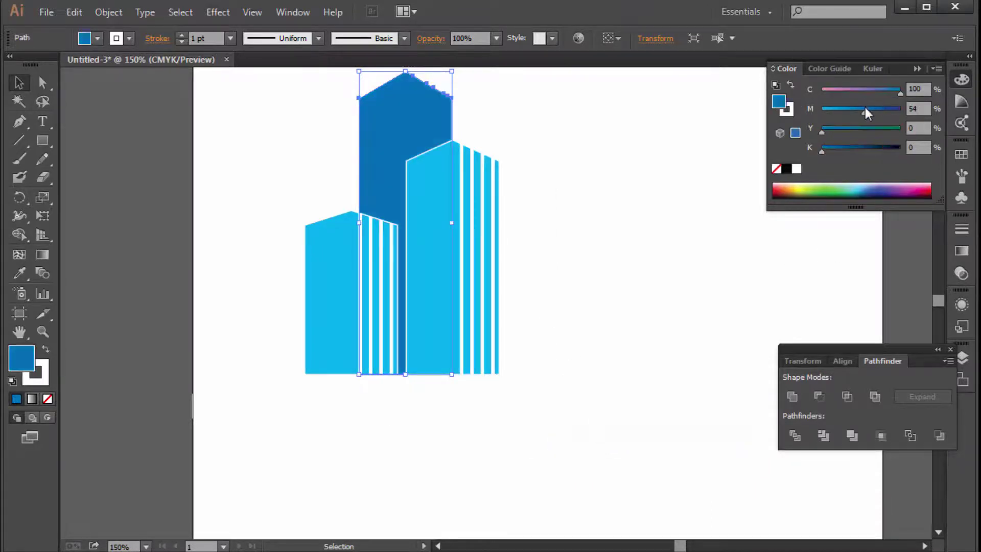
{"action": "left_click_drag", "start_coordinate": [867, 111], "coordinate": [874, 111]}
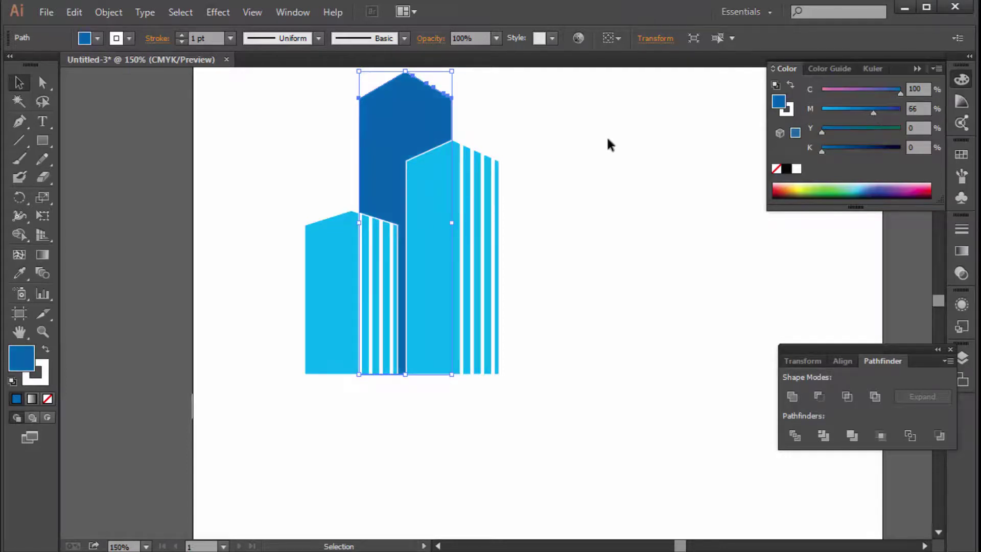
{"action": "key", "text": "ctrl+shift+a"}
{"action": "mouse_move", "coordinate": [498, 214]}
{"action": "left_mouse_down"}
{"action": "mouse_move", "coordinate": [436, 304]}
{"action": "mouse_move", "coordinate": [491, 306]}
{"action": "mouse_move", "coordinate": [501, 296]}
{"action": "mouse_move", "coordinate": [473, 287]}
{"action": "mouse_move", "coordinate": [474, 307]}
{"action": "left_mouse_up"}
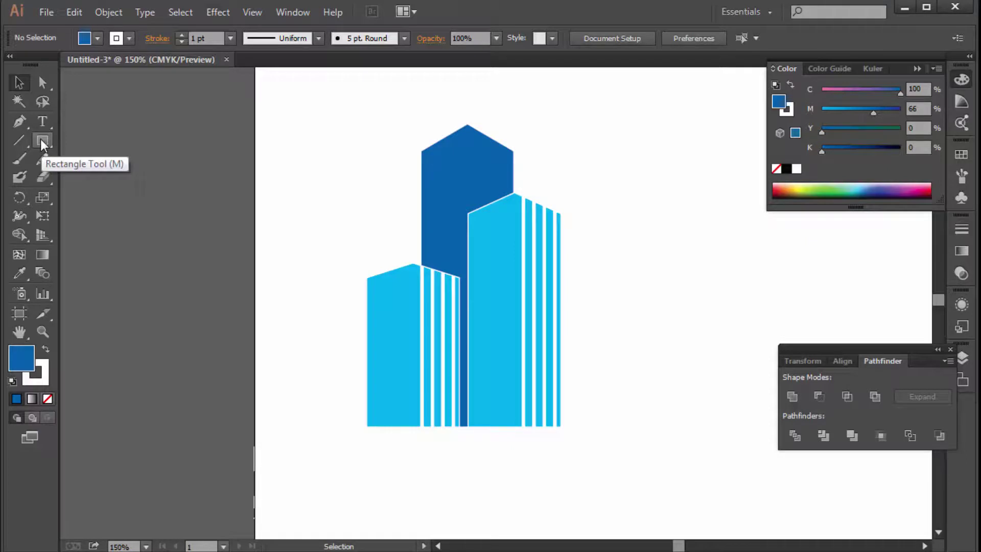
Draw a dark-blue square at the artboard's upper left and rotate it 45° into a diamond
{"action": "left_click_drag", "start_coordinate": [41, 139], "coordinate": [131, 134]}
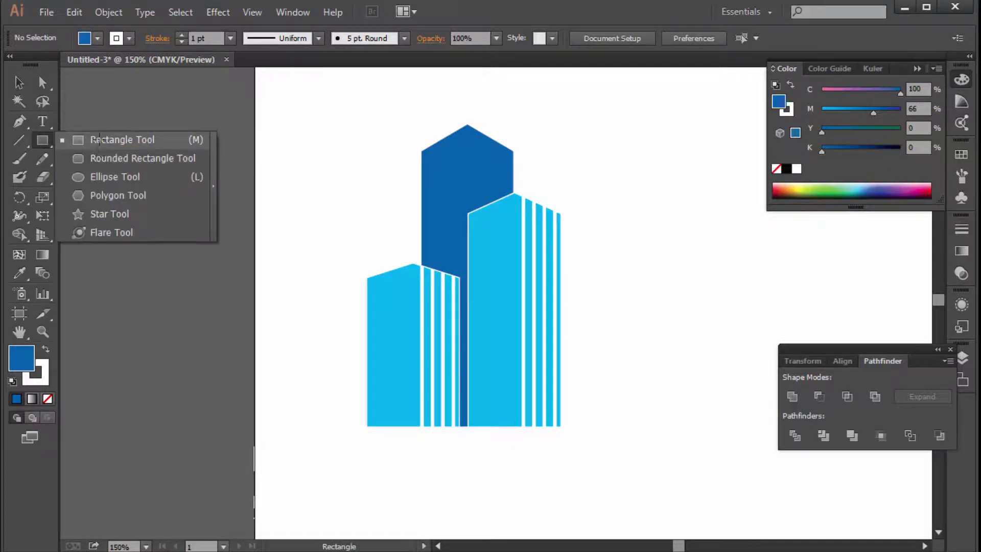
{"action": "left_click_drag", "start_coordinate": [273, 105], "coordinate": [362, 188]}
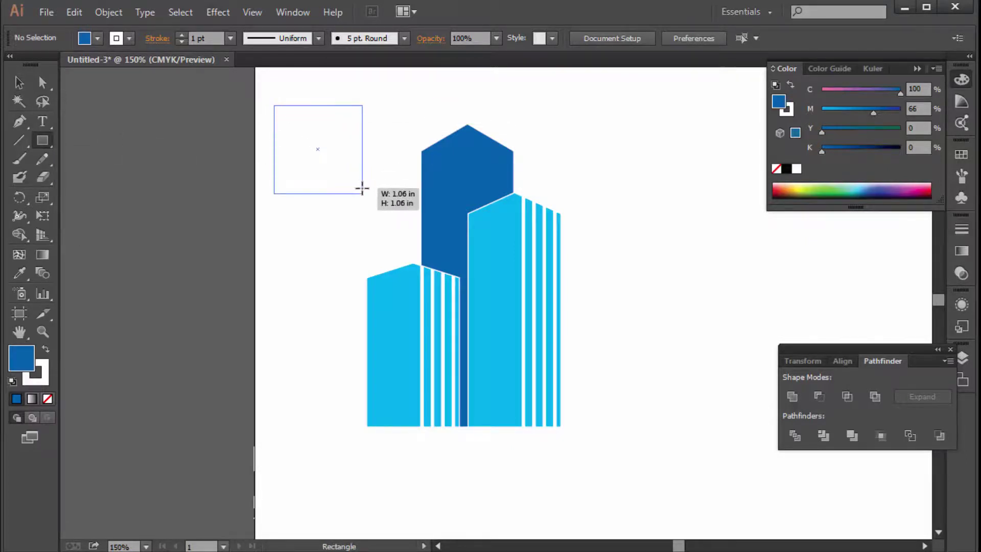
{"action": "left_click_drag", "start_coordinate": [362, 188], "coordinate": [362, 189]}
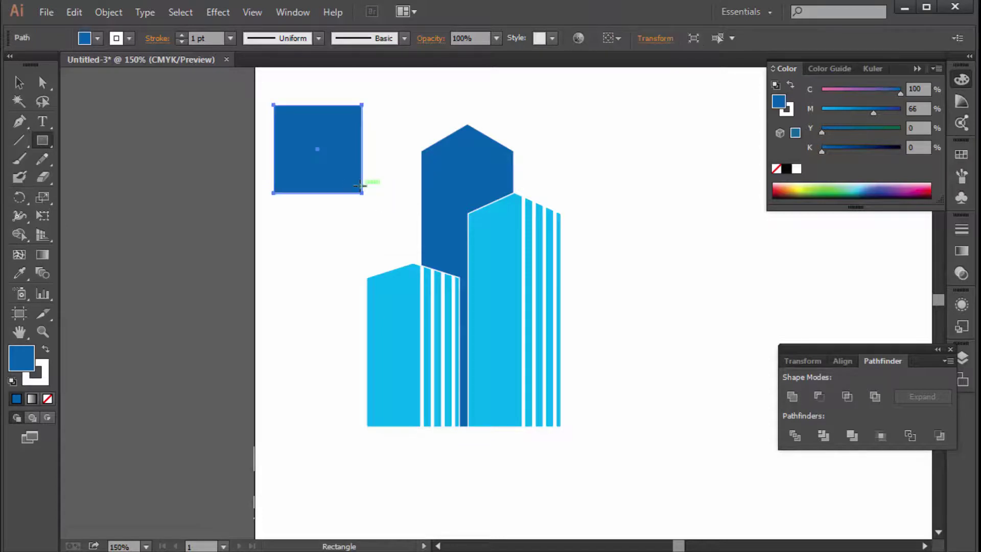
{"action": "key", "text": "v"}
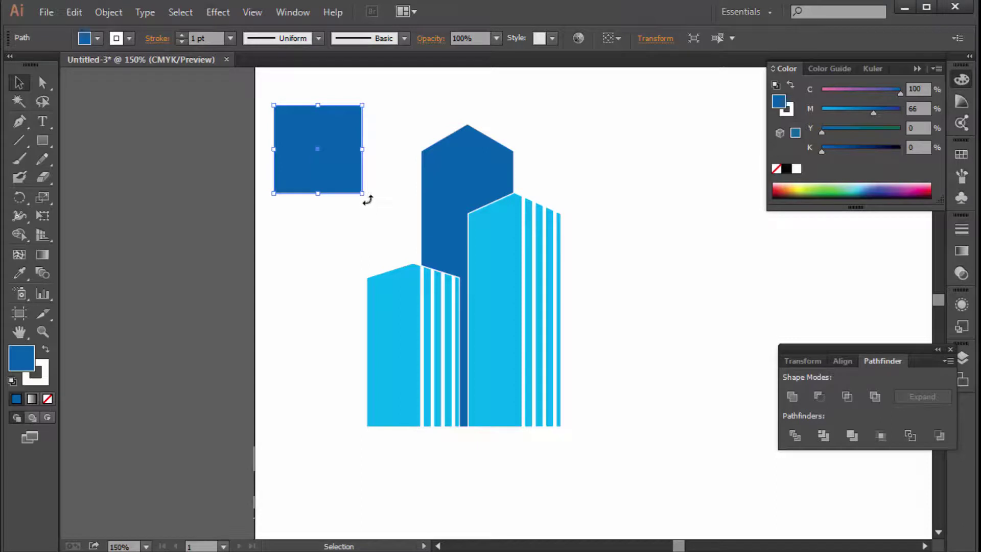
{"action": "left_click_drag", "start_coordinate": [365, 194], "coordinate": [394, 125]}
{"action": "left_click_drag", "start_coordinate": [317, 142], "coordinate": [332, 146]}
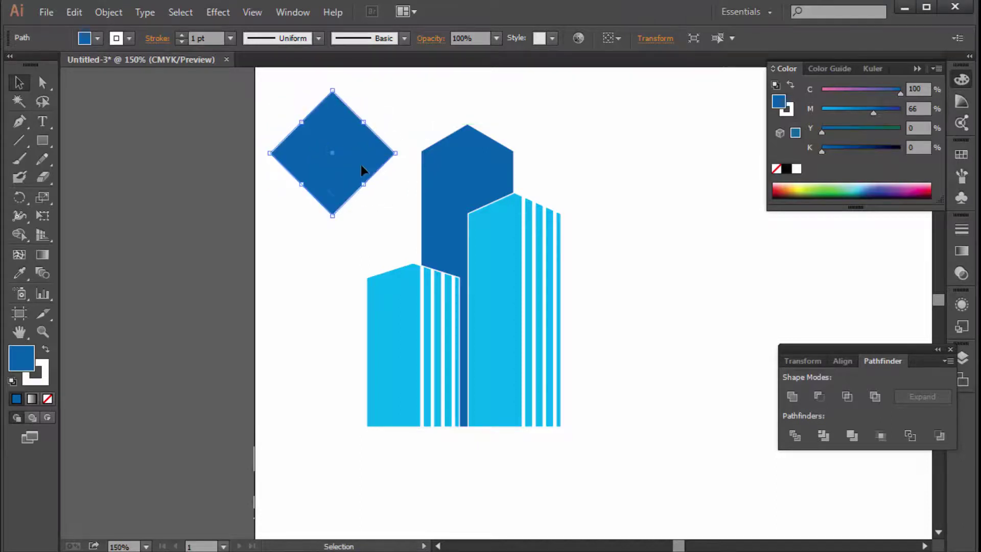
{"action": "left_click", "coordinate": [47, 144]}
{"action": "left_click_drag", "start_coordinate": [50, 148], "coordinate": [109, 135]}
Draw a wide bar covering the diamond's lower half and select it together with the diamond
{"action": "mouse_move", "coordinate": [243, 150]}
{"action": "left_mouse_down"}
{"action": "mouse_move", "coordinate": [413, 184]}
{"action": "mouse_move", "coordinate": [440, 205]}
{"action": "left_mouse_up"}
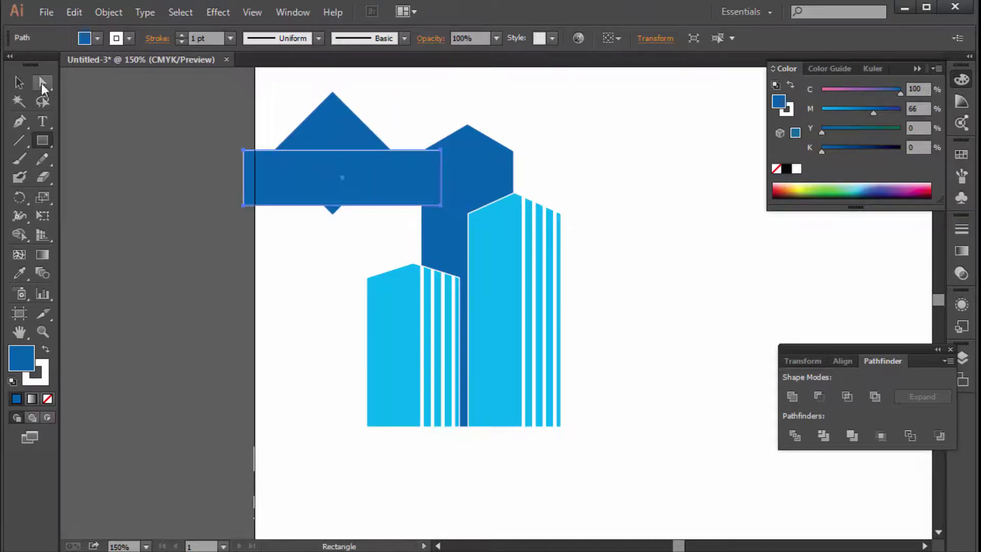
{"action": "left_click", "coordinate": [21, 83]}
{"action": "left_click_drag", "start_coordinate": [342, 205], "coordinate": [342, 224]}
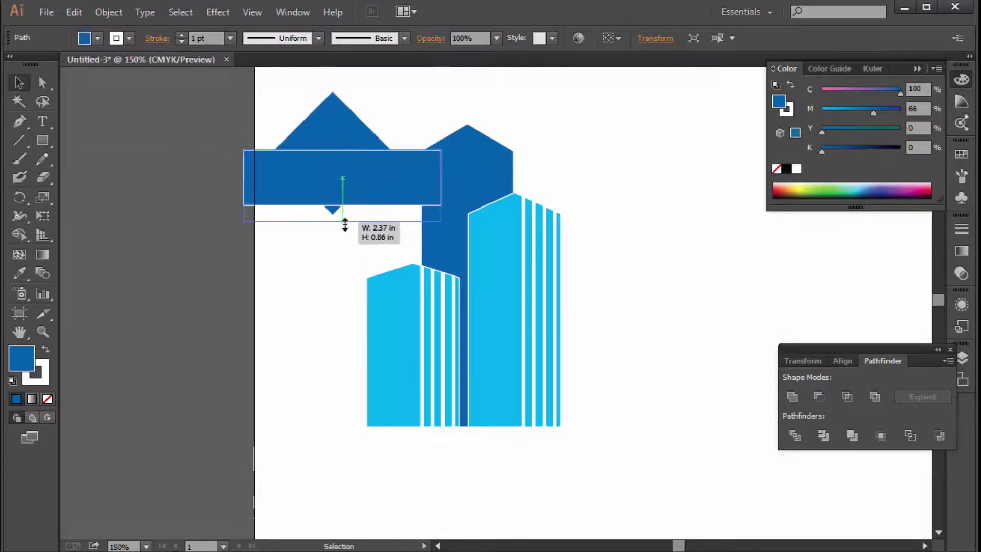
{"action": "left_click", "coordinate": [317, 124], "text": "shift"}
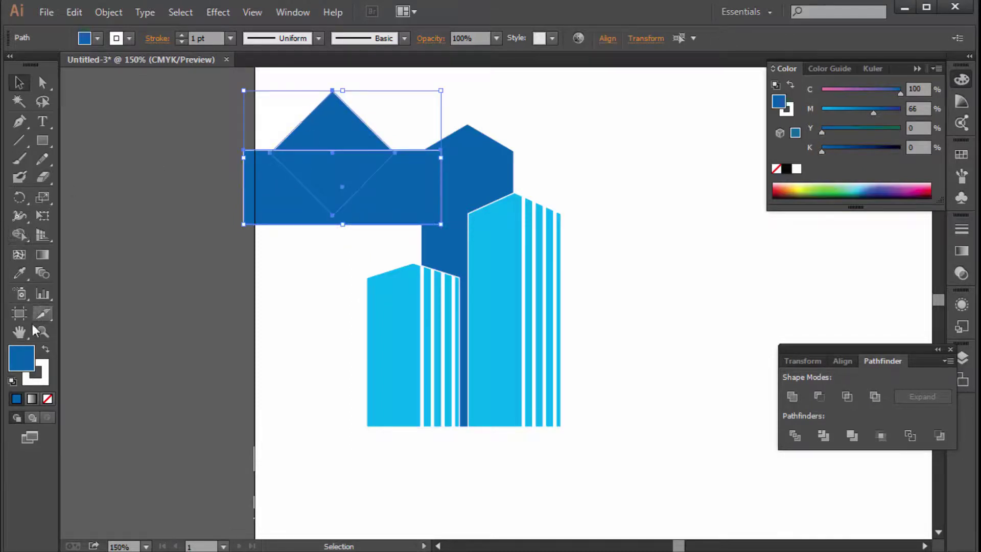
Merge the bar with the diamond's lower half using Shape Builder, then delete it
{"action": "left_click", "coordinate": [17, 234]}
{"action": "left_click_drag", "start_coordinate": [328, 189], "coordinate": [262, 175]}
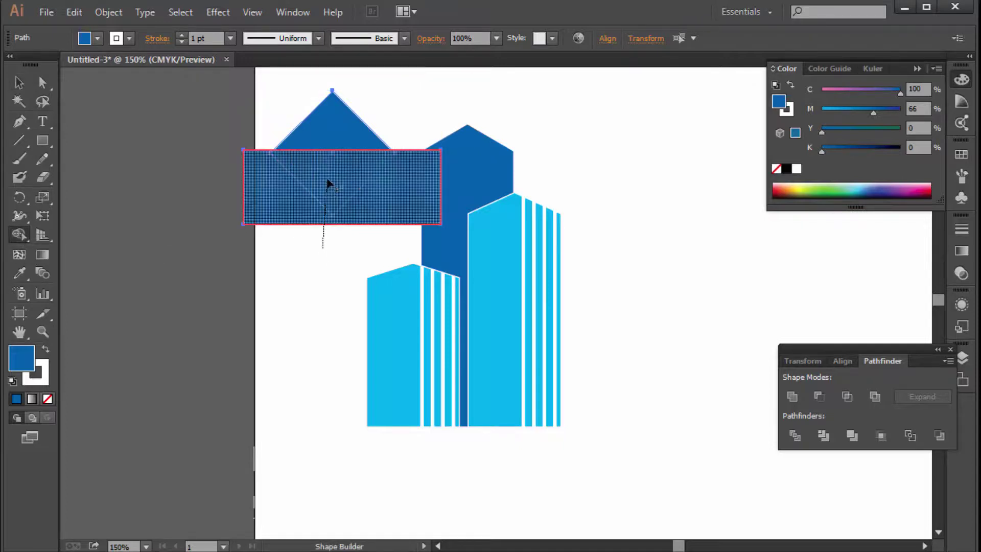
{"action": "left_click", "coordinate": [42, 84]}
{"action": "left_click", "coordinate": [339, 149]}
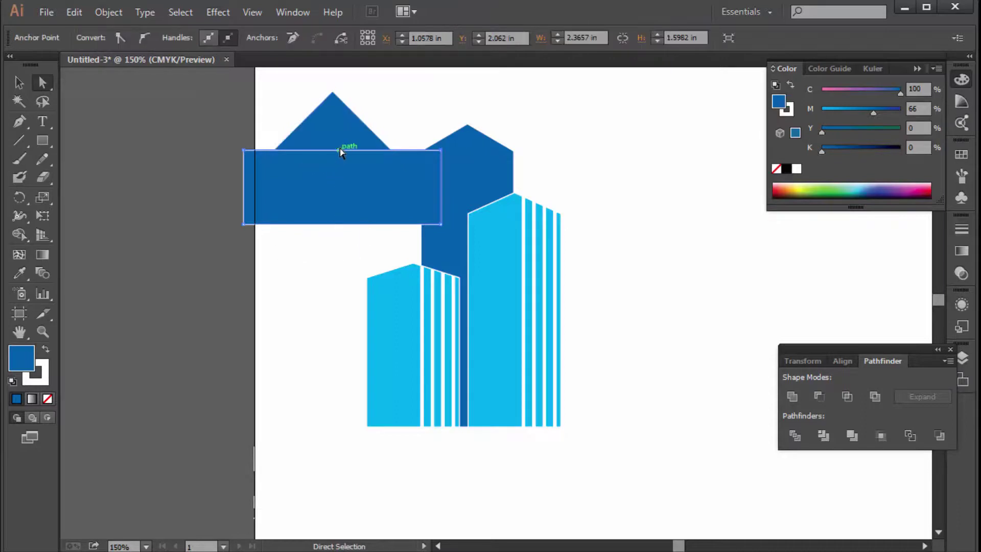
{"action": "left_click", "coordinate": [334, 185]}
{"action": "key", "text": "Delete"}
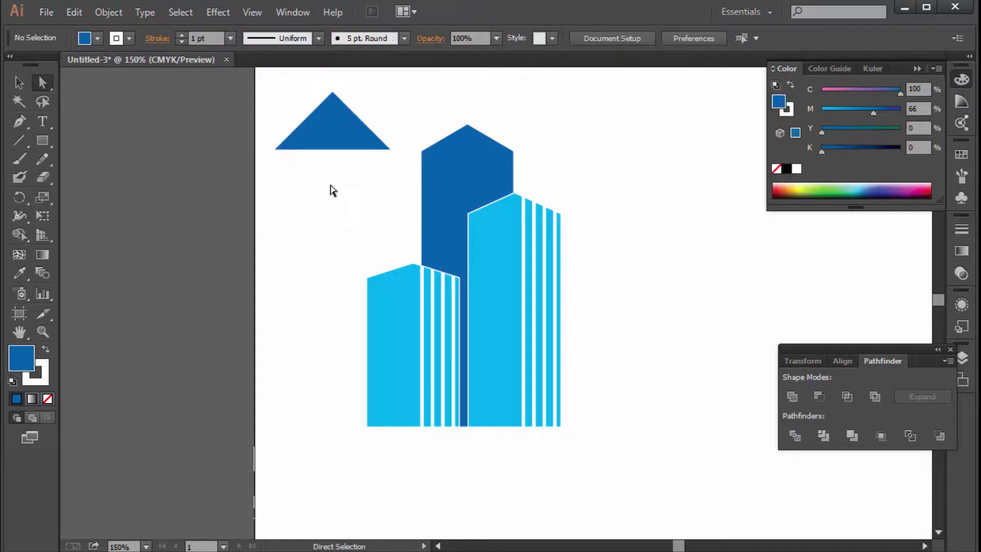
{"action": "left_click", "coordinate": [19, 82]}
Move the triangle to the towers' base, enlarge it across their width, and shorten it slightly
{"action": "left_click", "coordinate": [329, 133]}
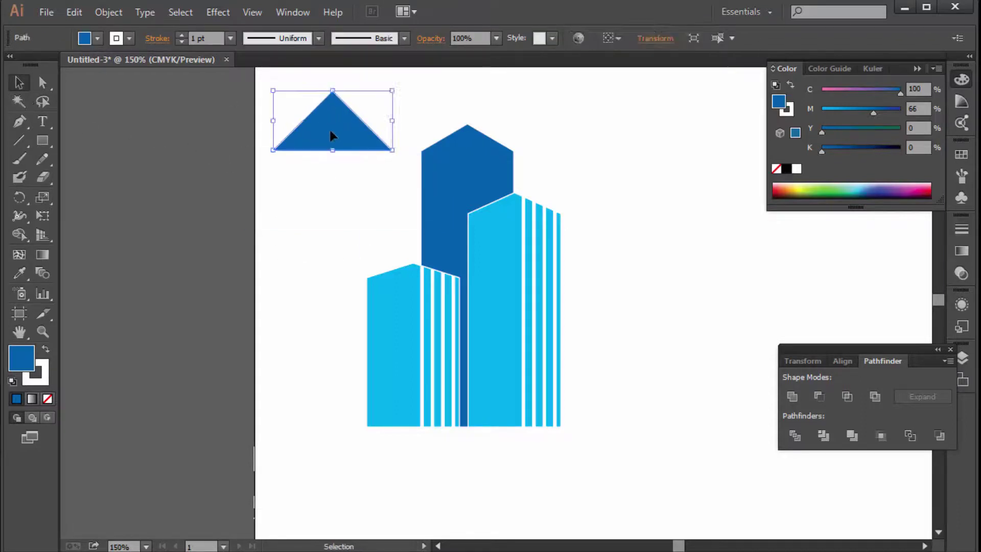
{"action": "mouse_move", "coordinate": [332, 151]}
{"action": "left_mouse_down"}
{"action": "mouse_move", "coordinate": [432, 326]}
{"action": "mouse_move", "coordinate": [440, 375]}
{"action": "left_mouse_up"}
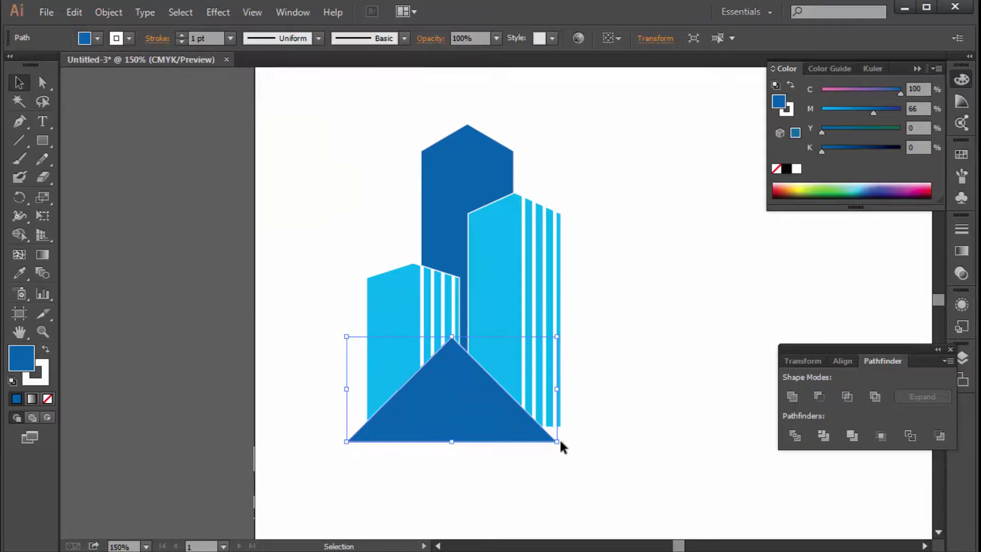
{"action": "left_click_drag", "start_coordinate": [560, 441], "coordinate": [593, 460]}
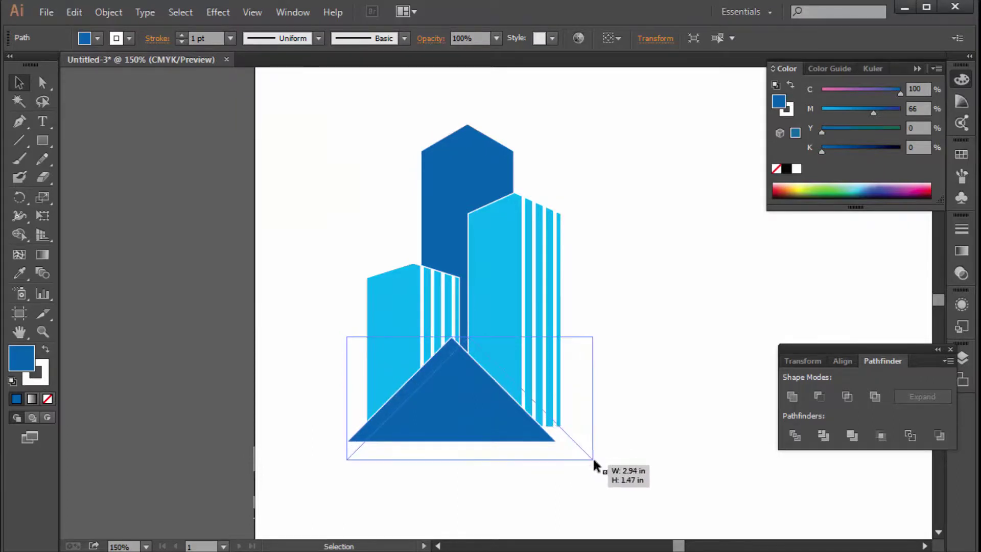
{"action": "left_click", "coordinate": [617, 398]}
{"action": "left_click", "coordinate": [470, 456]}
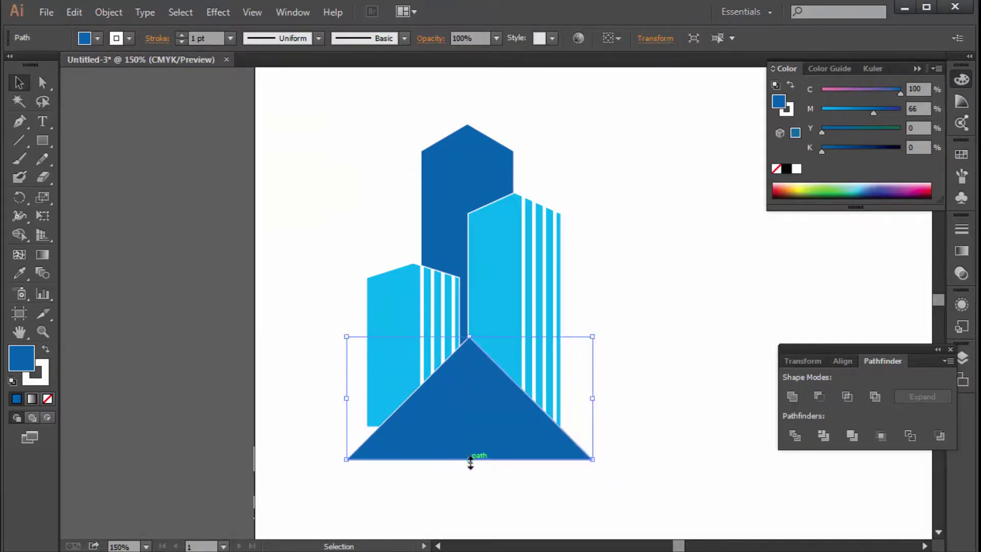
{"action": "left_click_drag", "start_coordinate": [470, 462], "coordinate": [471, 443]}
{"action": "left_click", "coordinate": [611, 412]}
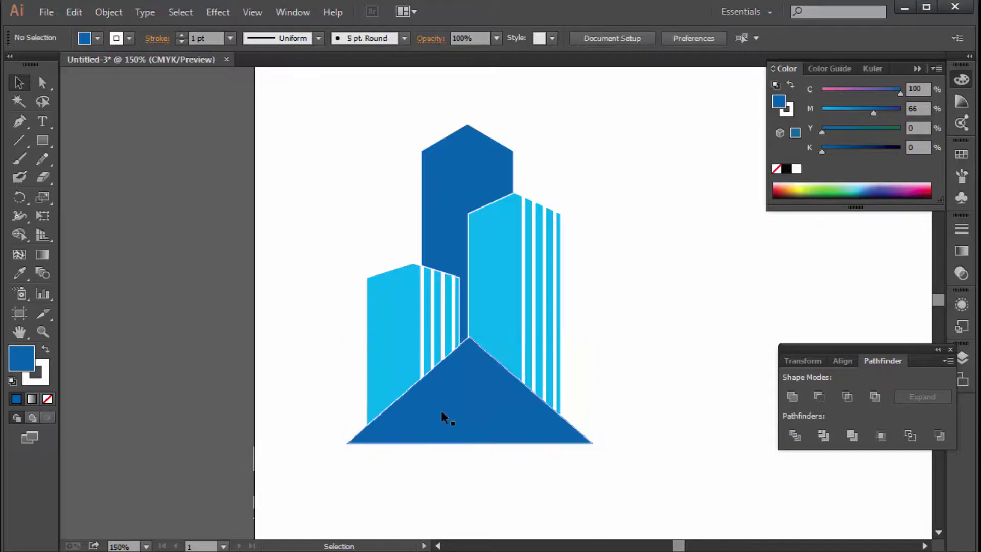
{"action": "left_click", "coordinate": [445, 403]}
Remove the triangle's stroke and set Magenta to 0 so its fill turns cyan
{"action": "left_click", "coordinate": [787, 110]}
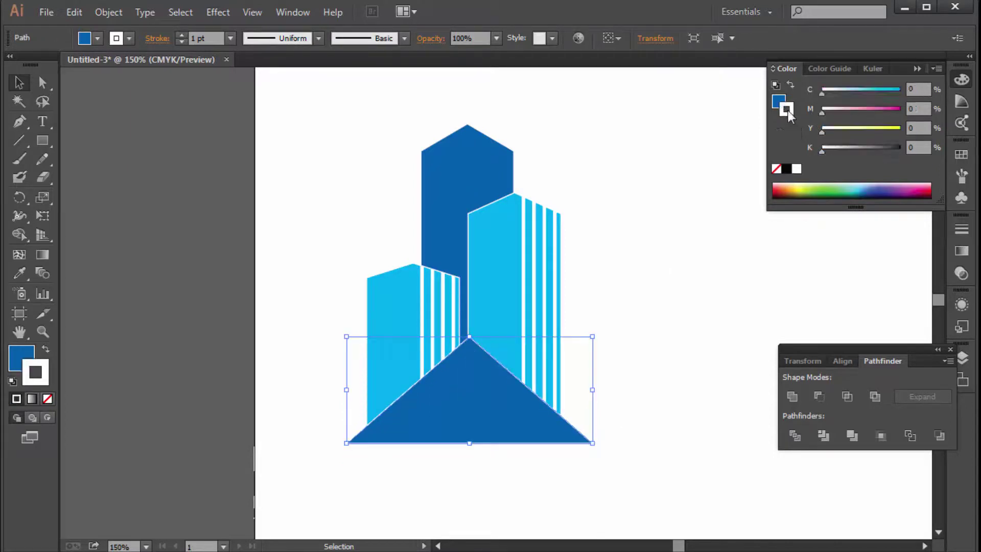
{"action": "left_click", "coordinate": [776, 168]}
{"action": "left_click", "coordinate": [779, 101]}
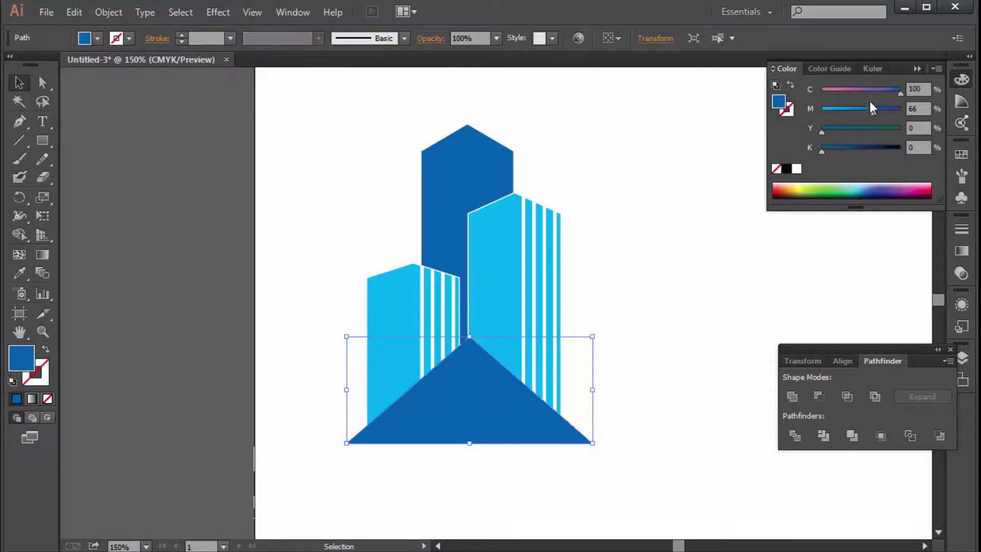
{"action": "left_click_drag", "start_coordinate": [873, 108], "coordinate": [821, 108]}
{"action": "left_click", "coordinate": [664, 164]}
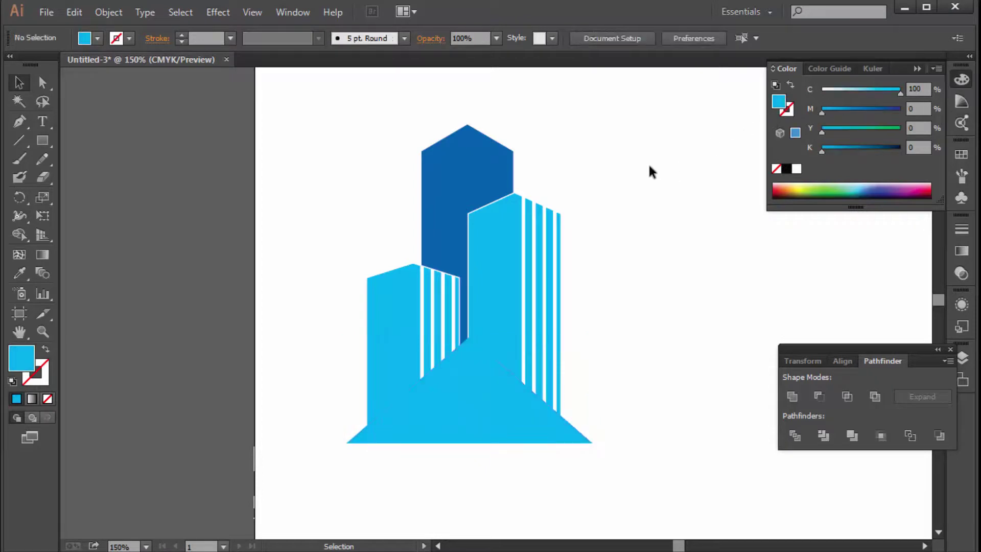
{"action": "left_click", "coordinate": [470, 389]}
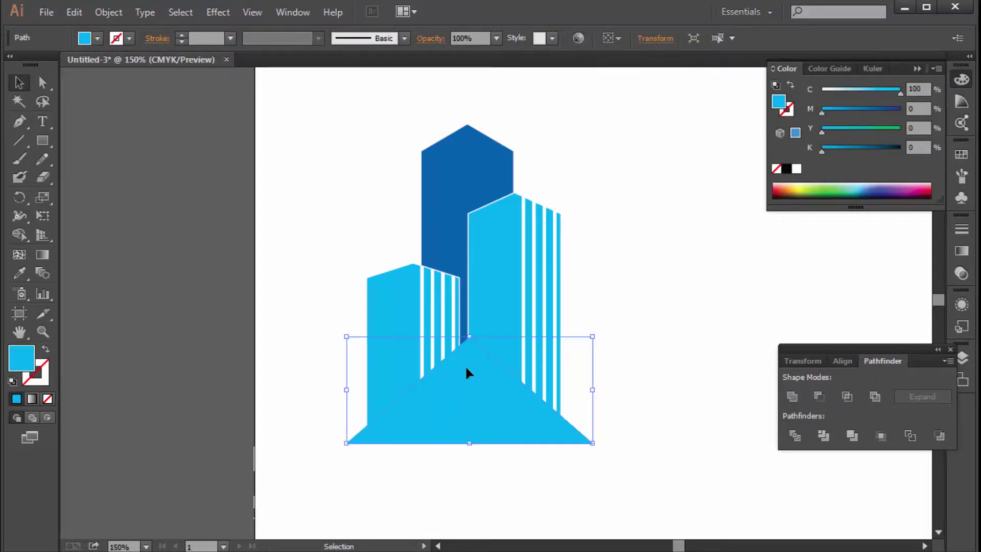
In isolation mode, duplicate the triangle slightly lower, widen it, and make the copy white
{"action": "double_click", "coordinate": [466, 368]}
{"action": "left_click_drag", "start_coordinate": [468, 368], "coordinate": [472, 380]}
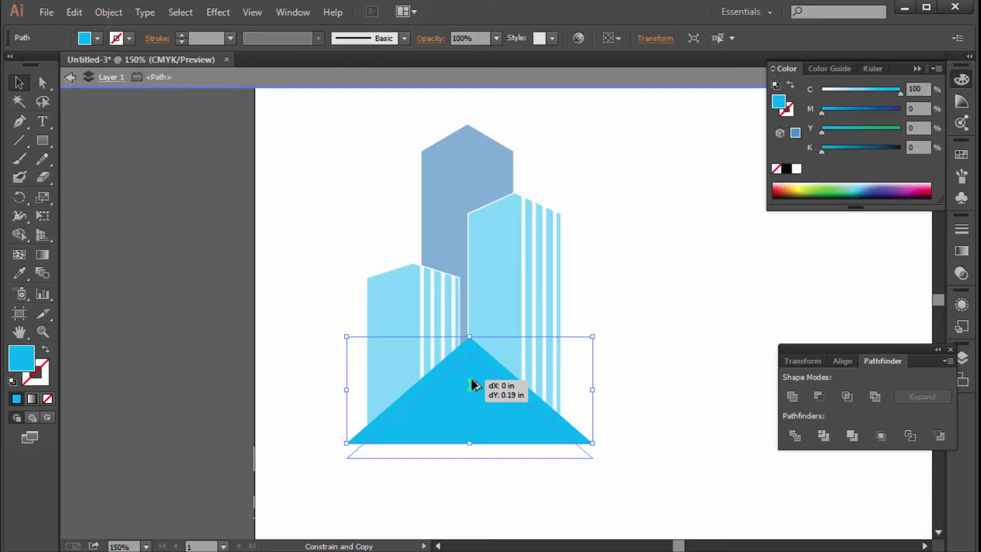
{"action": "left_click_drag", "start_coordinate": [471, 381], "coordinate": [471, 386]}
{"action": "left_click_drag", "start_coordinate": [592, 405], "coordinate": [611, 408]}
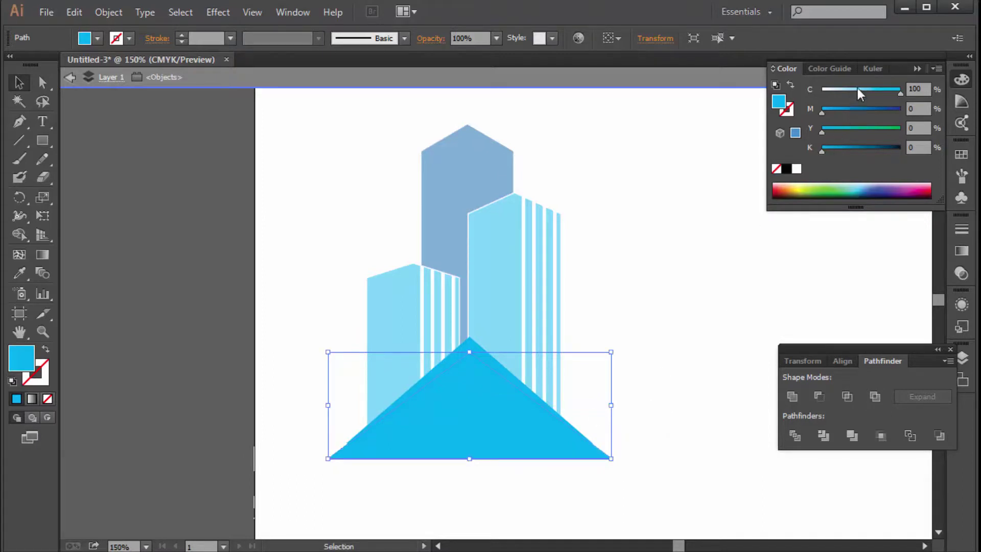
{"action": "left_click_drag", "start_coordinate": [857, 92], "coordinate": [743, 116]}
{"action": "left_click", "coordinate": [623, 296]}
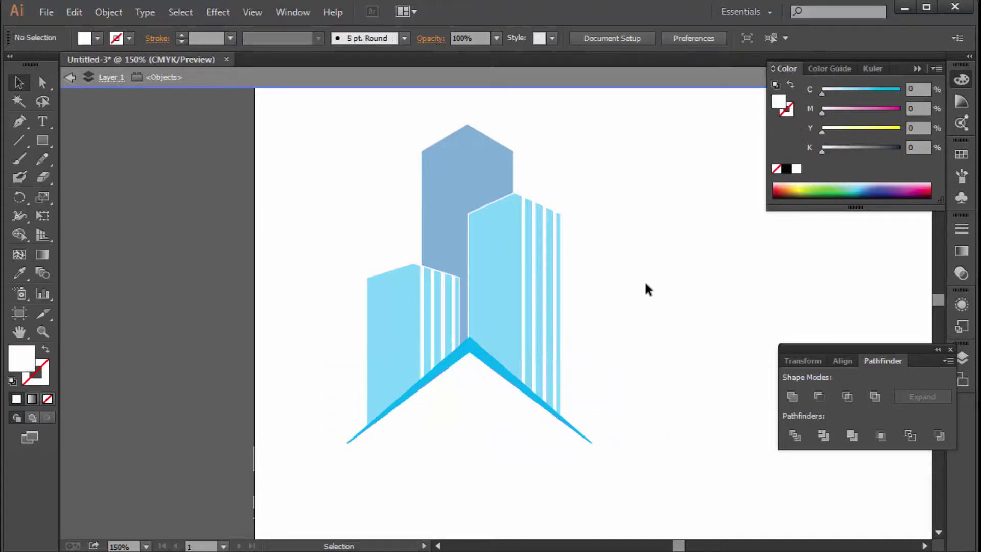
{"action": "double_click", "coordinate": [651, 240]}
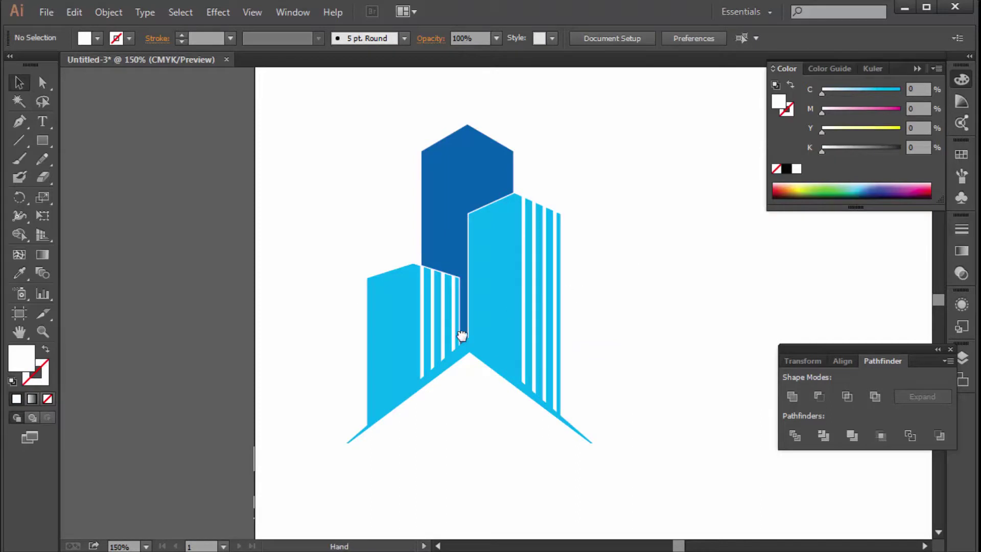
Draw a small square left of the building and colour it Cyan 100
{"action": "left_click_drag", "start_coordinate": [465, 333], "coordinate": [487, 326]}
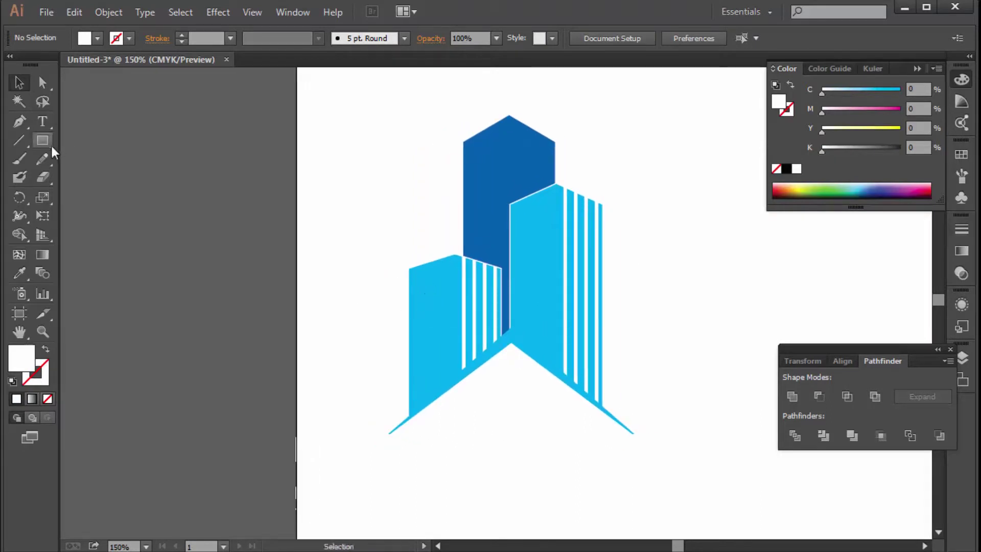
{"action": "left_click_drag", "start_coordinate": [46, 142], "coordinate": [83, 138]}
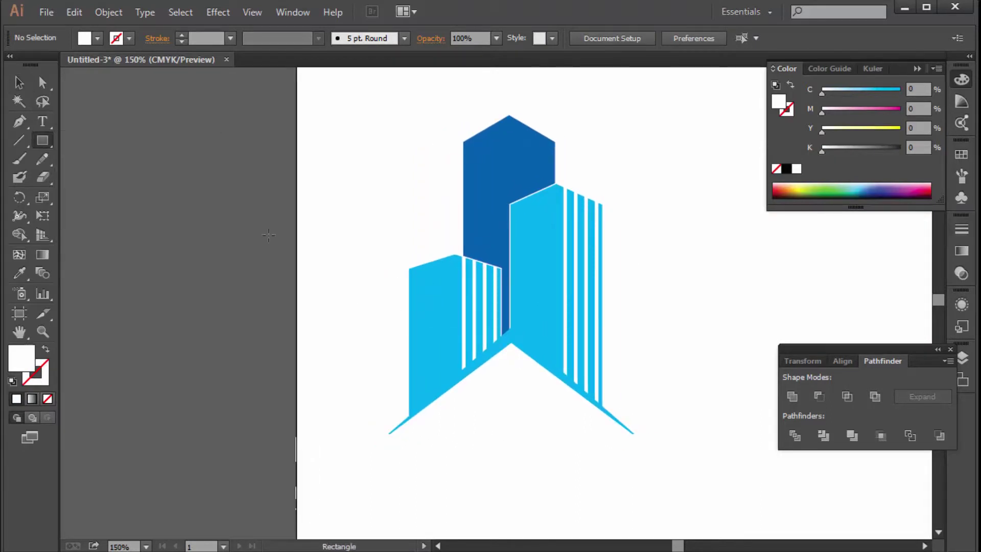
{"action": "left_click_drag", "start_coordinate": [323, 309], "coordinate": [345, 328]}
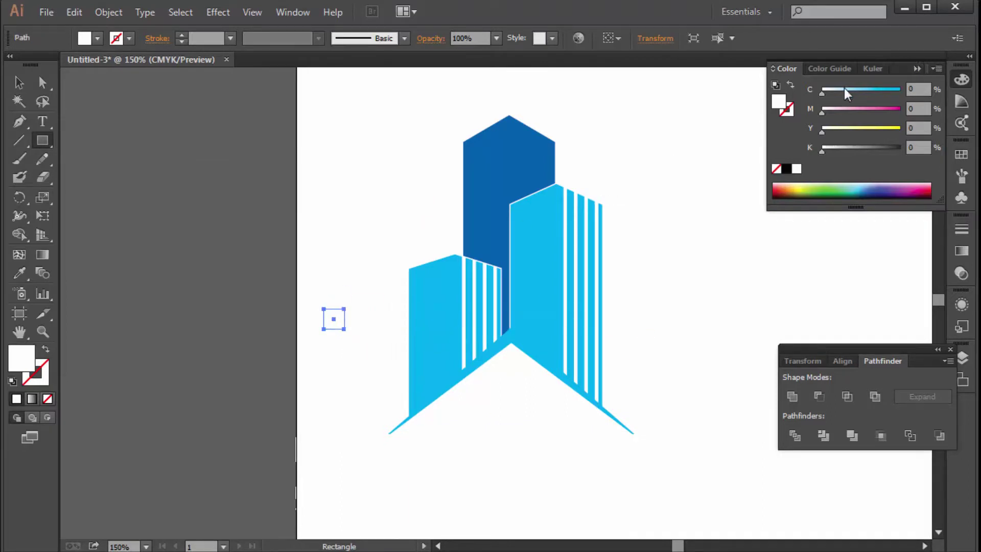
{"action": "left_click_drag", "start_coordinate": [844, 88], "coordinate": [901, 90]}
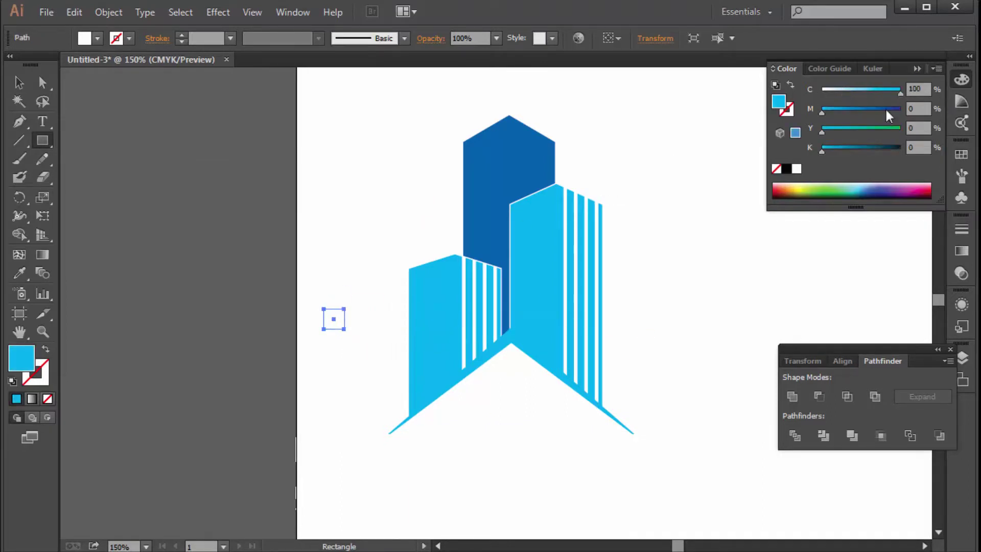
{"action": "left_click", "coordinate": [19, 82]}
{"action": "left_click_drag", "start_coordinate": [296, 283], "coordinate": [408, 374]}
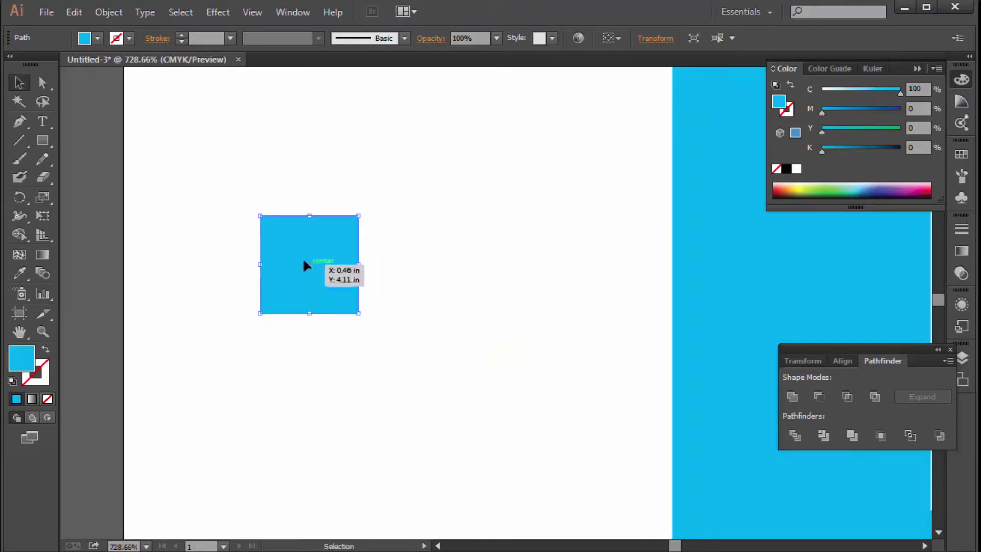
Copy the square into a 2×2 grid of four panes with even gaps
{"action": "left_click_drag", "start_coordinate": [296, 260], "coordinate": [398, 258]}
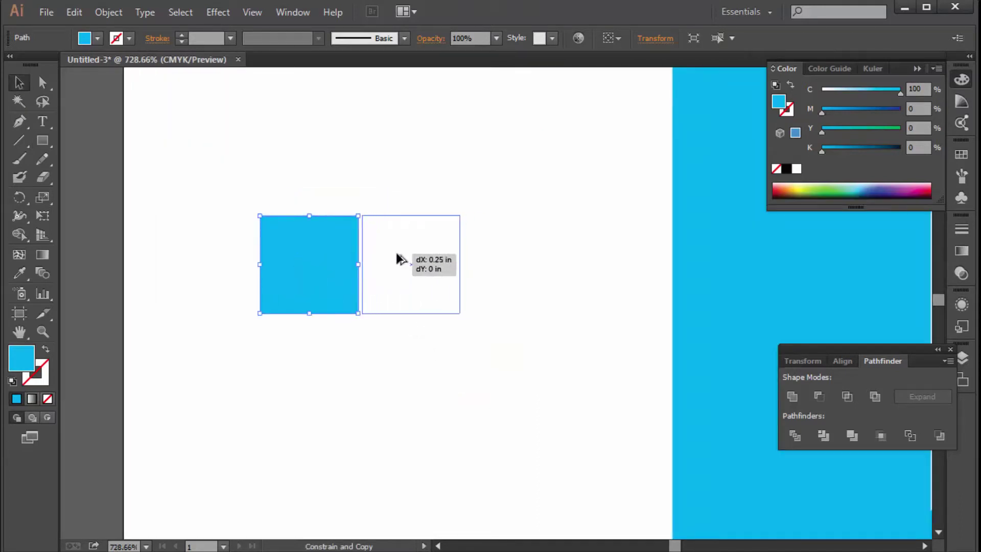
{"action": "left_click_drag", "start_coordinate": [397, 255], "coordinate": [393, 256]}
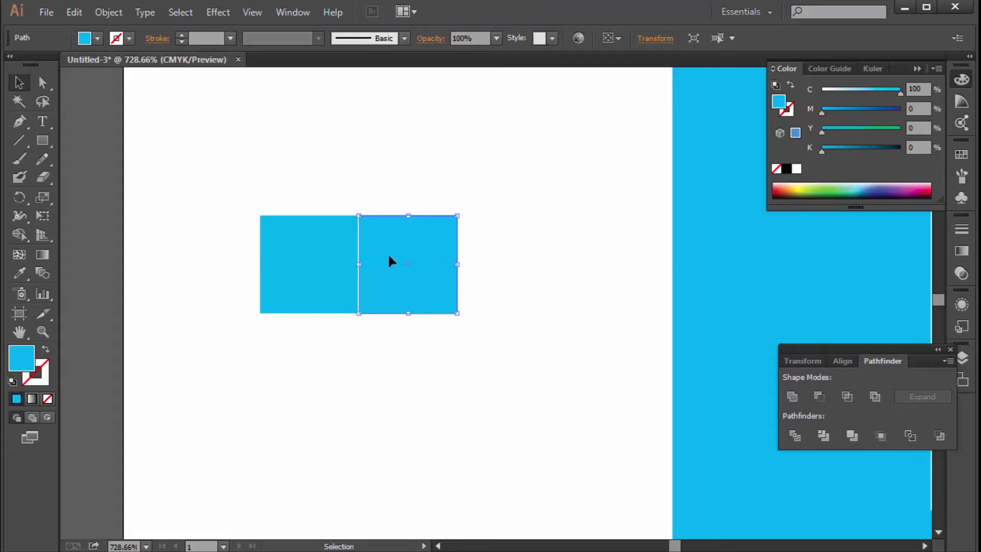
{"action": "left_click_drag", "start_coordinate": [388, 252], "coordinate": [398, 253]}
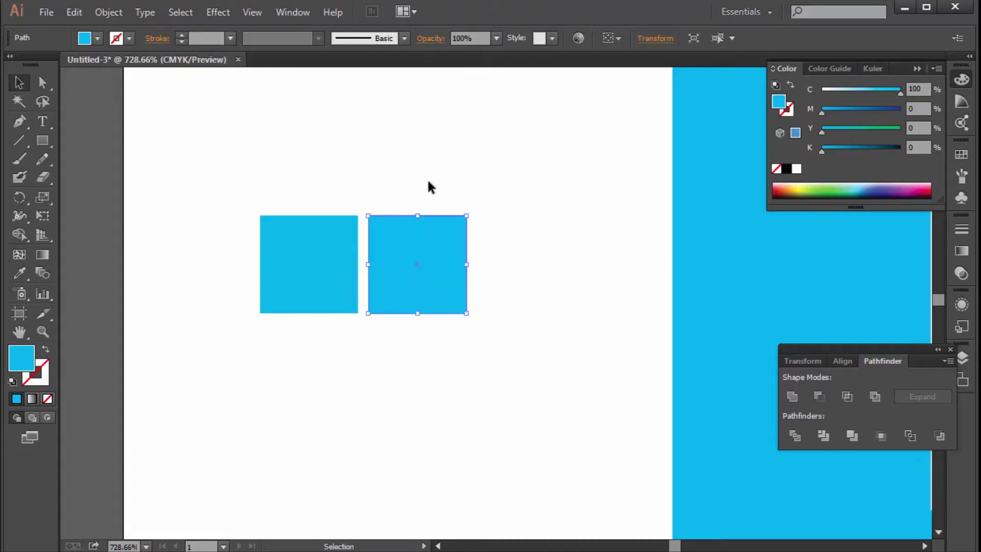
{"action": "left_click", "coordinate": [304, 270], "text": "shift"}
{"action": "left_click_drag", "start_coordinate": [298, 249], "coordinate": [316, 350]}
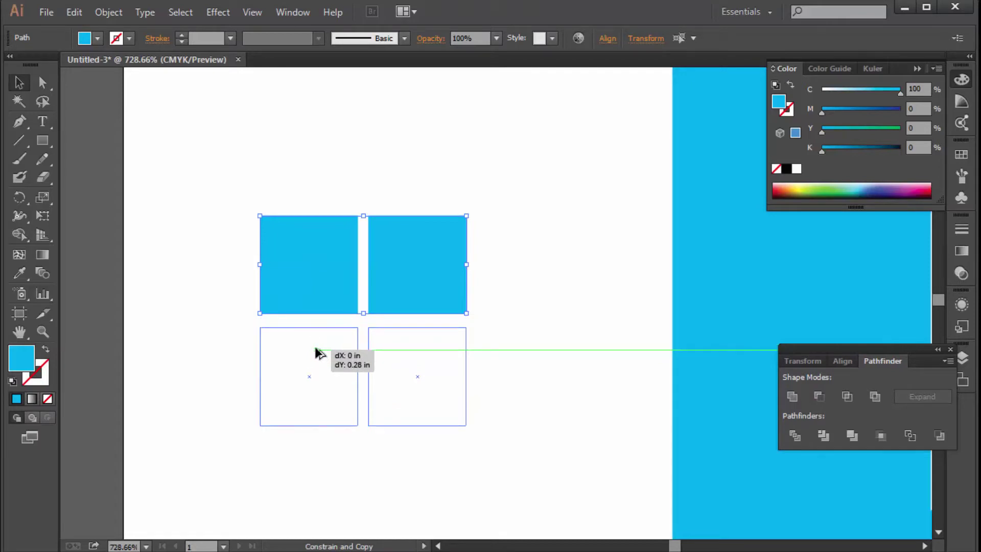
{"action": "left_click_drag", "start_coordinate": [315, 350], "coordinate": [316, 351]}
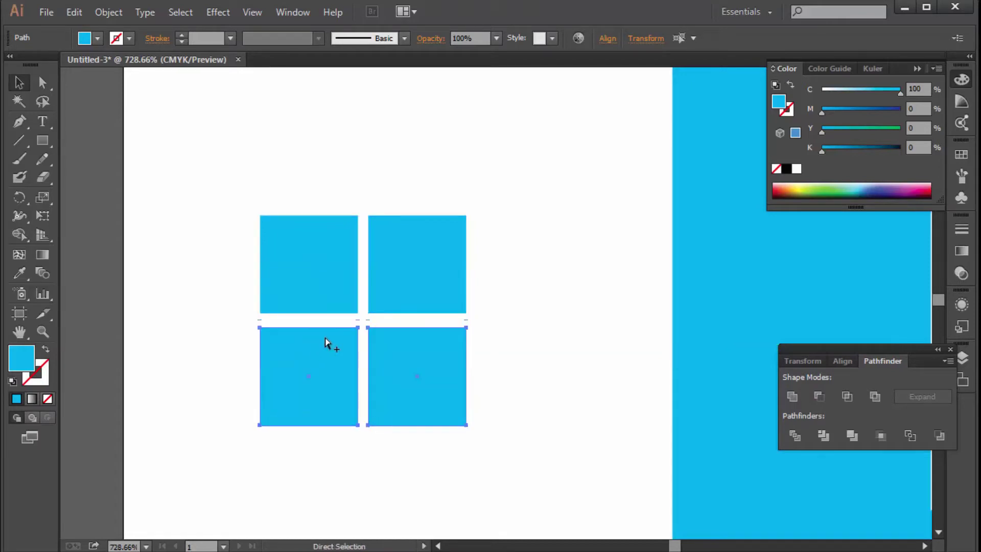
{"action": "left_click_drag", "start_coordinate": [521, 271], "coordinate": [419, 362]}
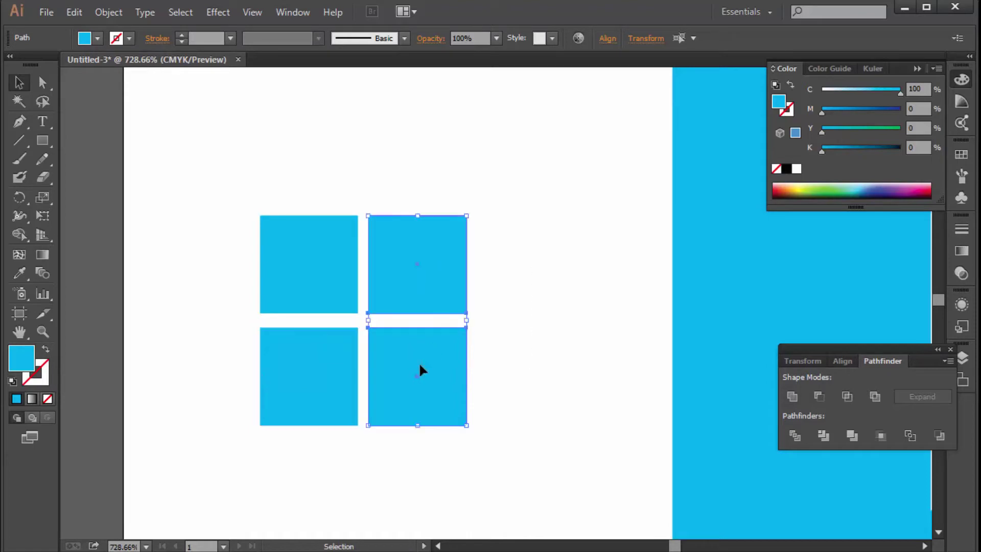
{"action": "key", "text": "Right"}
{"action": "left_click_drag", "start_coordinate": [552, 186], "coordinate": [233, 376]}
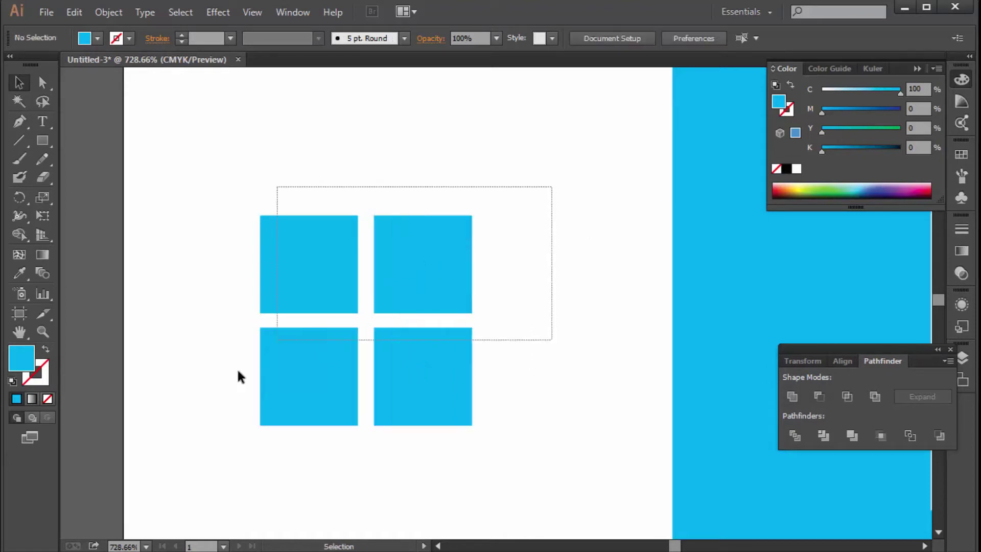
{"action": "left_click", "coordinate": [490, 322], "text": "ctrl+alt"}
Centre the four-pane window under the roof peak, slightly enlarged and nudged up
{"action": "left_click", "coordinate": [502, 313], "text": "ctrl+alt"}
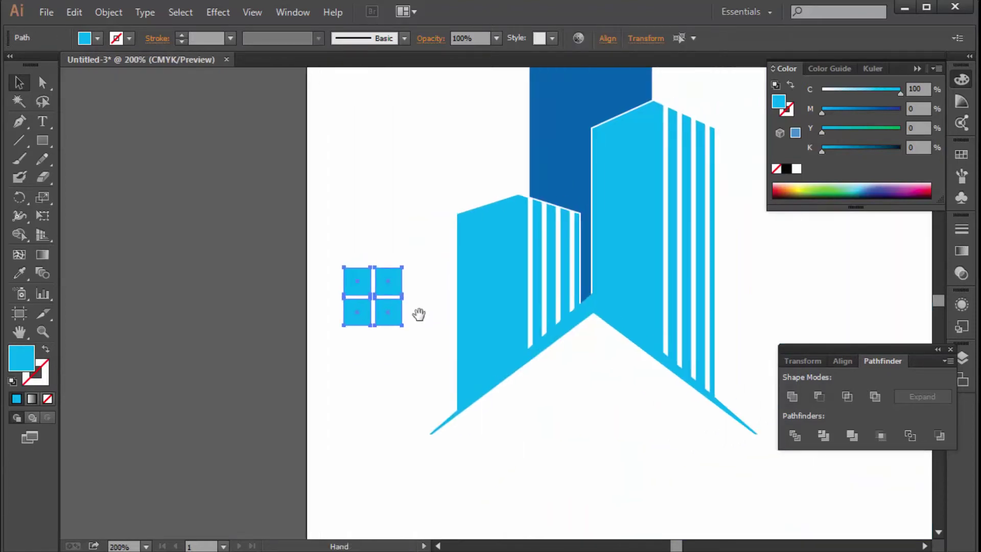
{"action": "left_click_drag", "start_coordinate": [388, 305], "coordinate": [604, 405]}
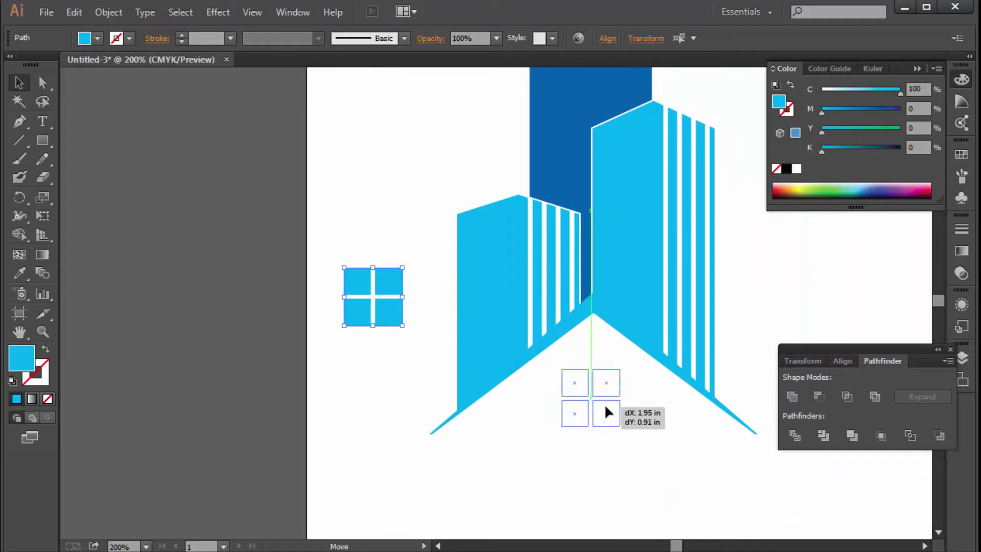
{"action": "left_click_drag", "start_coordinate": [604, 405], "coordinate": [624, 397]}
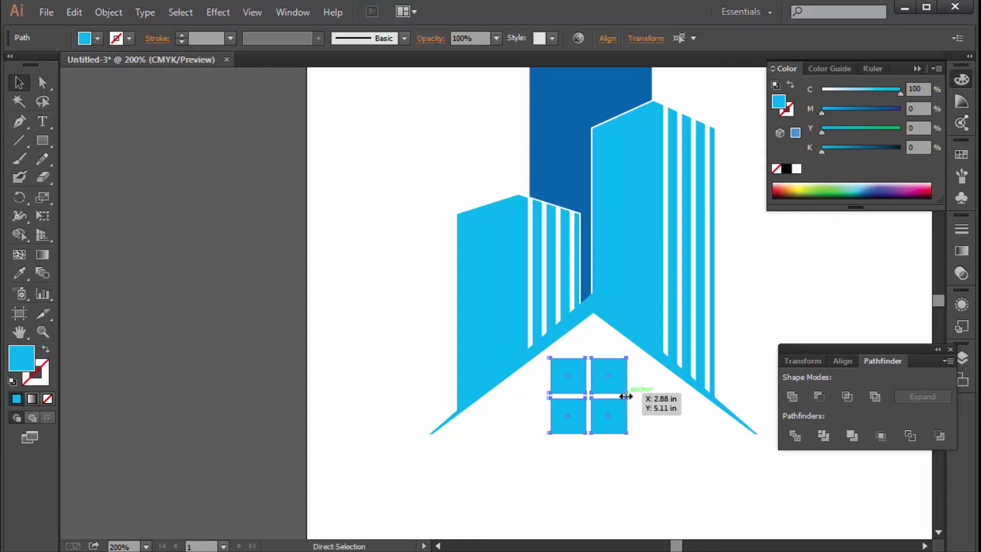
{"action": "left_click_drag", "start_coordinate": [623, 396], "coordinate": [625, 396]}
{"action": "key", "text": "Up"}
{"action": "key", "text": "Up"}
{"action": "key", "text": "Up"}
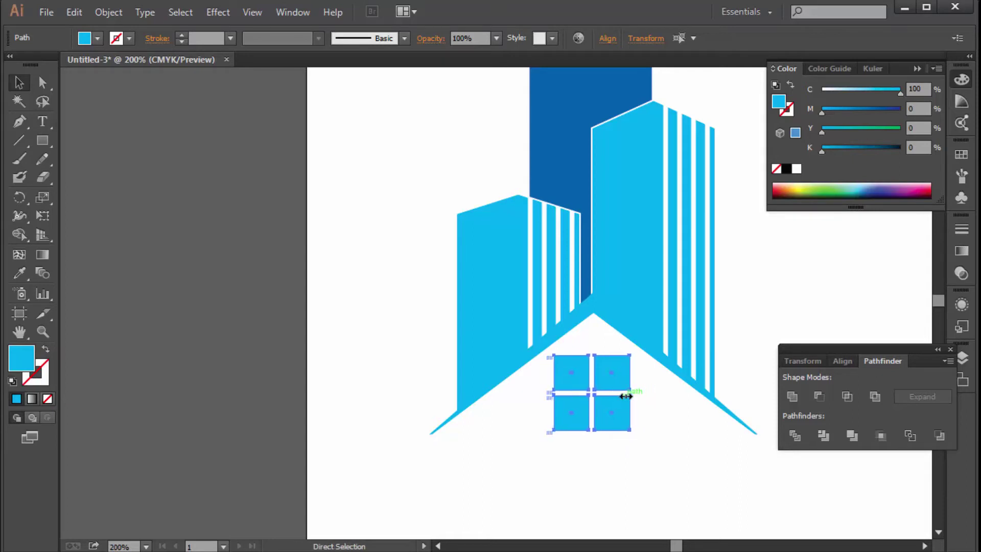
{"action": "key", "text": "ctrl+shift+a"}
{"action": "key", "text": "ctrl+minus"}
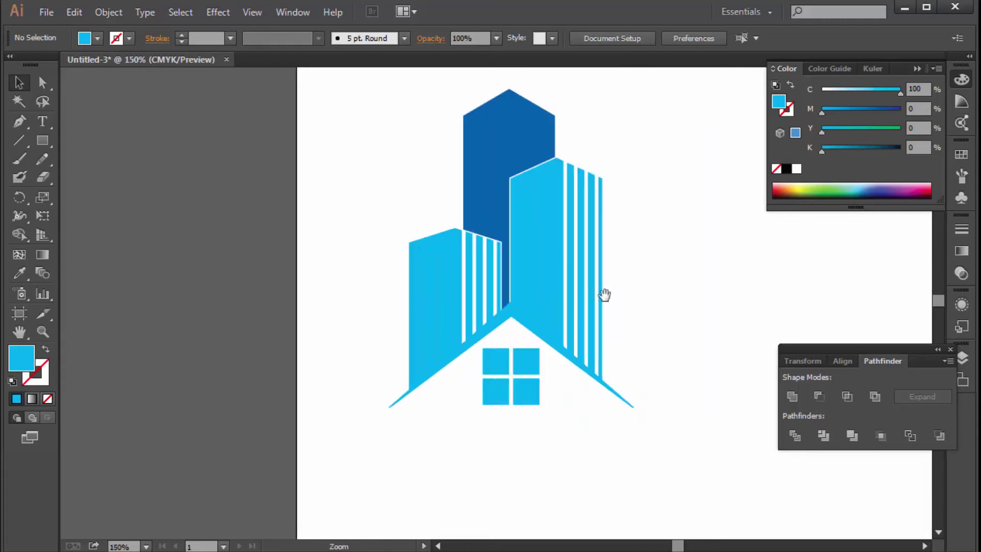
{"action": "left_click_drag", "start_coordinate": [602, 293], "coordinate": [451, 316]}
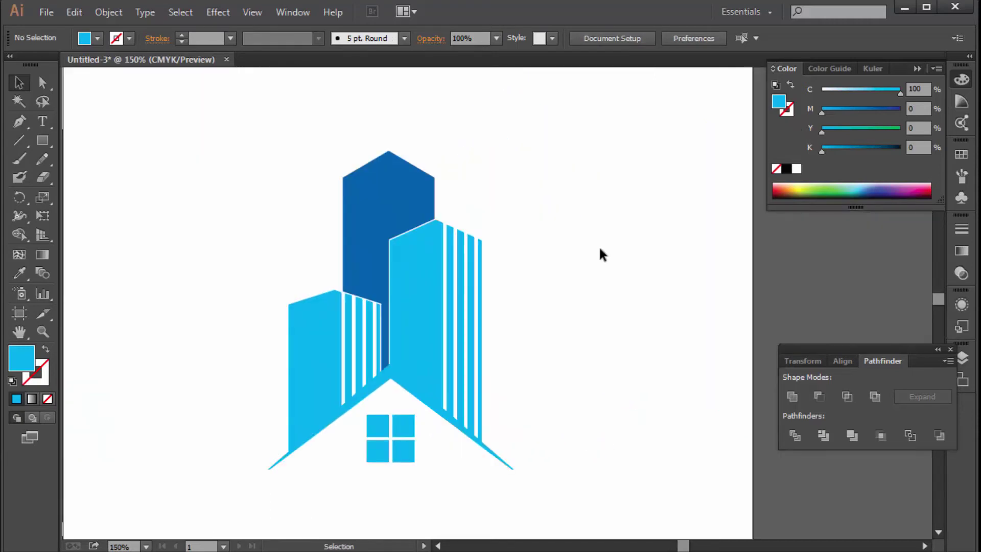